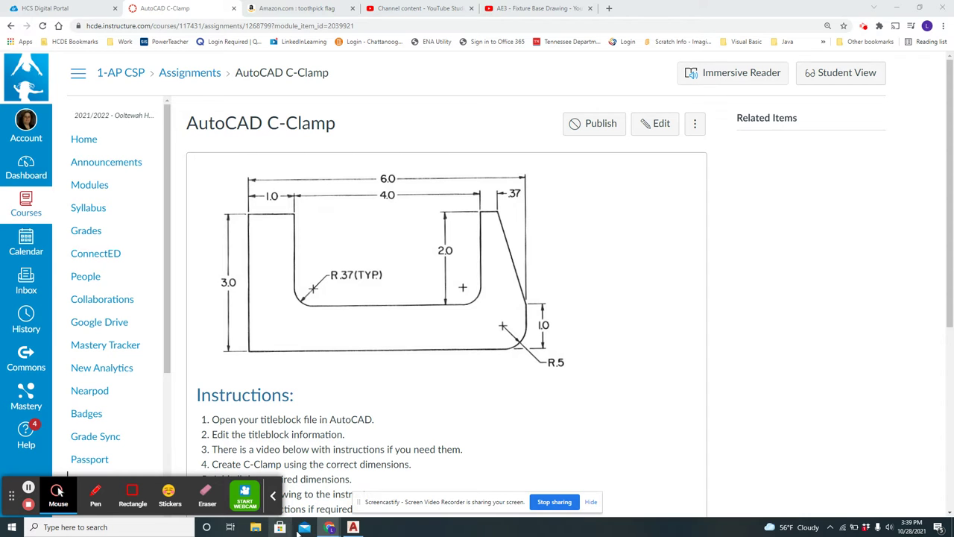
Open AE 1 titleblock 2019.dwg, two folders up in Course Material
click(352, 527)
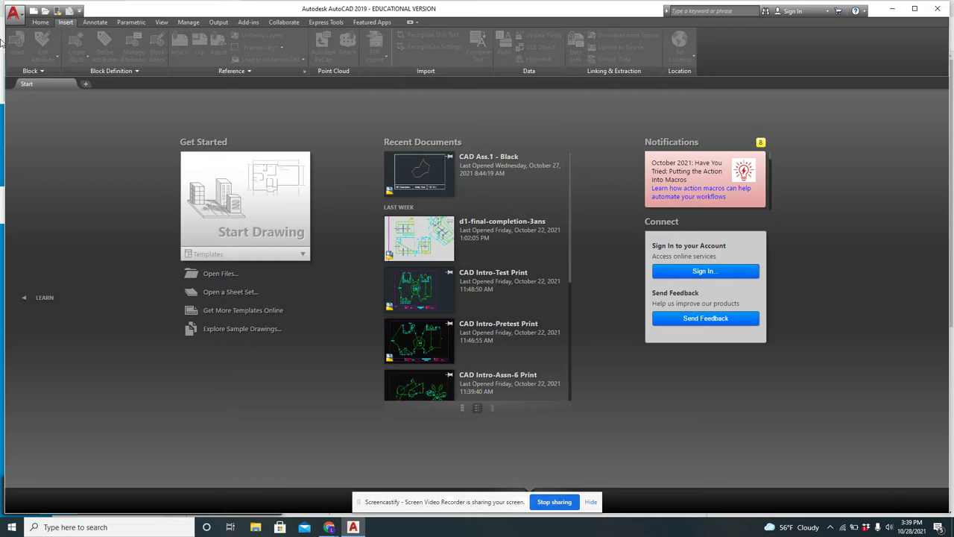
click(17, 15)
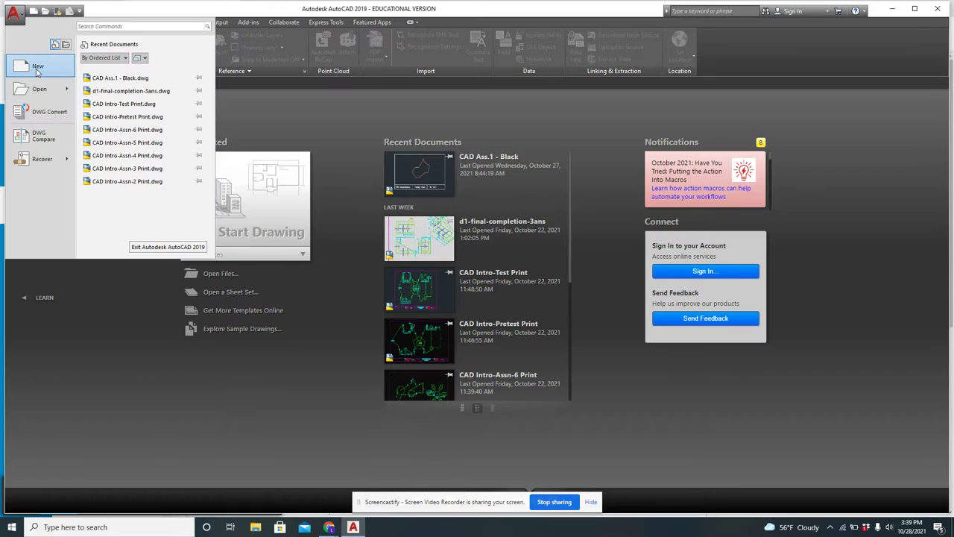
mouse_move(73, 94)
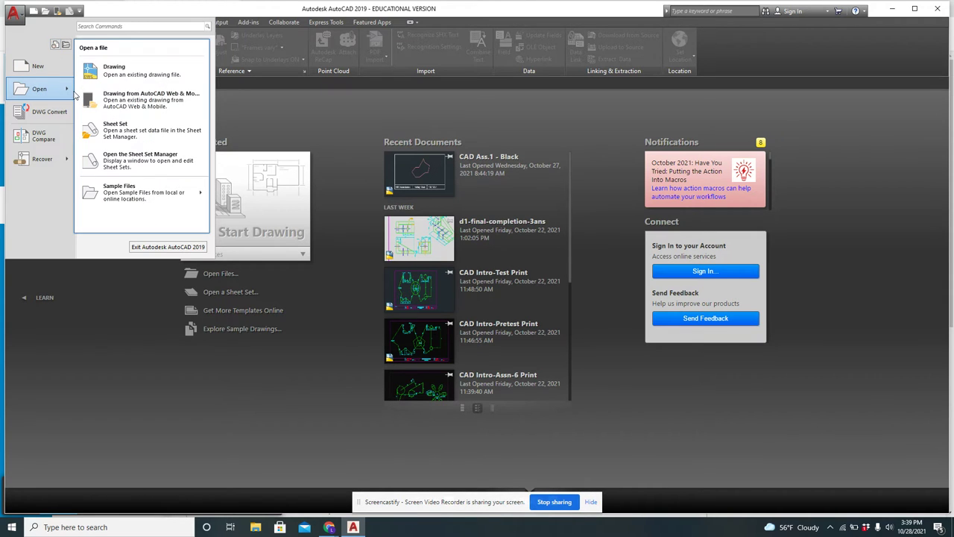
click(95, 77)
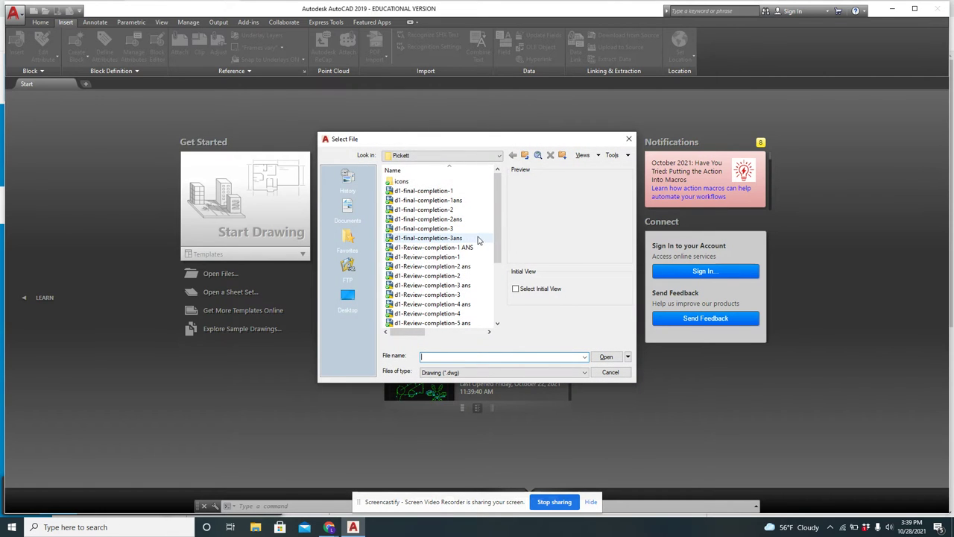
click(525, 155)
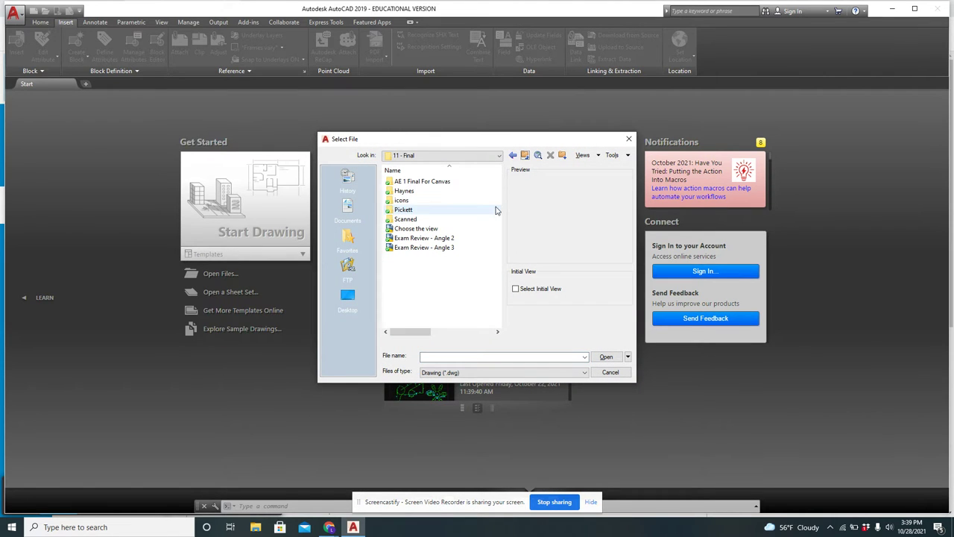
click(525, 155)
scroll(440, 246, down, 2)
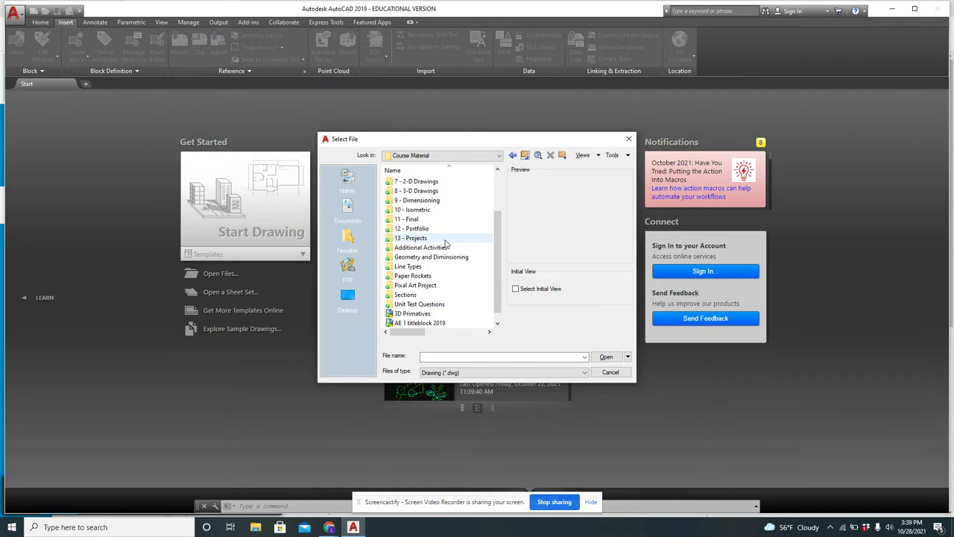
click(428, 325)
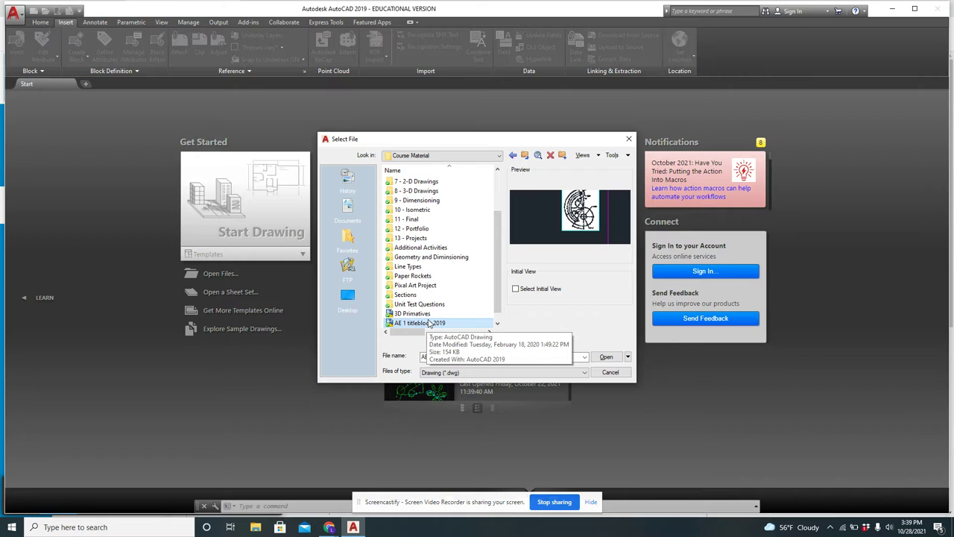
click(606, 356)
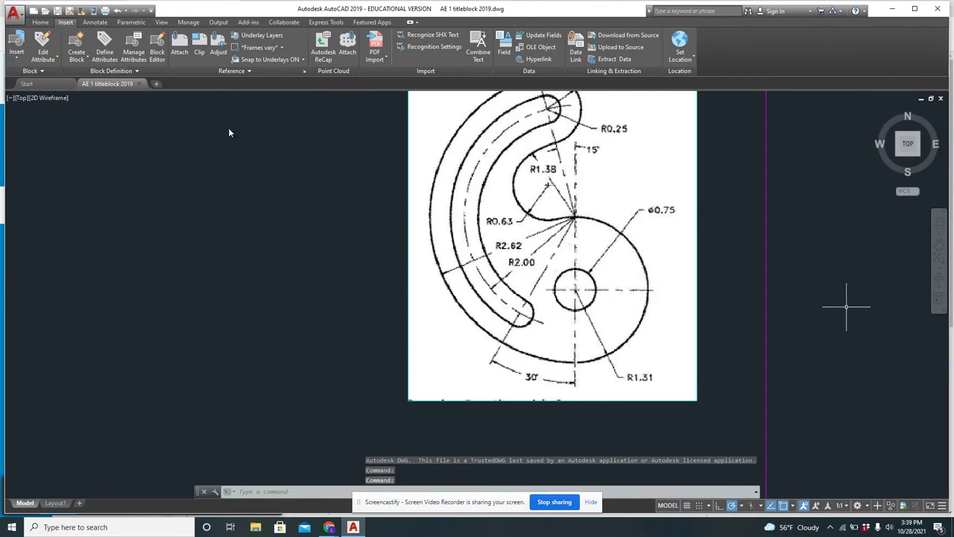
Delete the hook-part reference image and pan so the C CLAMP title block fills the view
click(468, 291)
key(Delete)
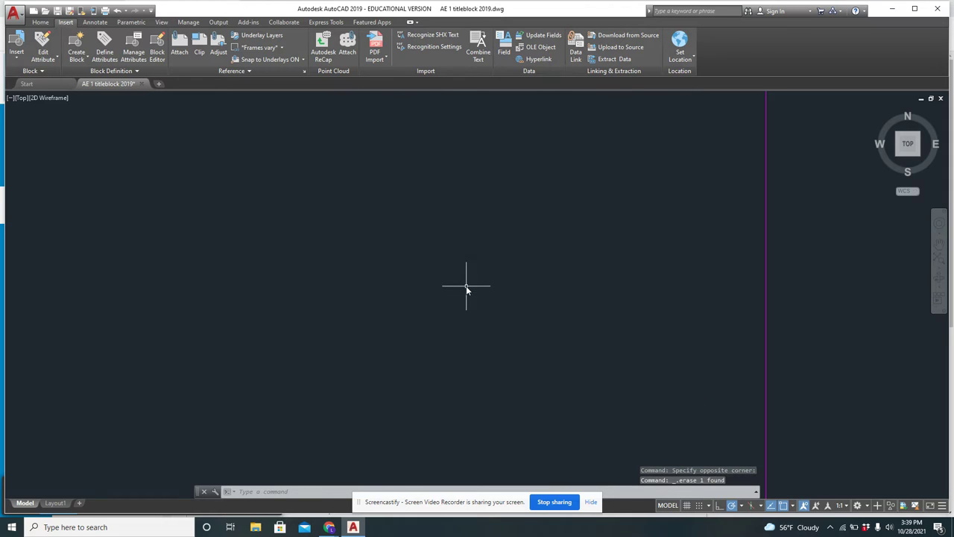
scroll(459, 284, down, 5)
scroll(448, 283, up, 2)
scroll(449, 285, up, 2)
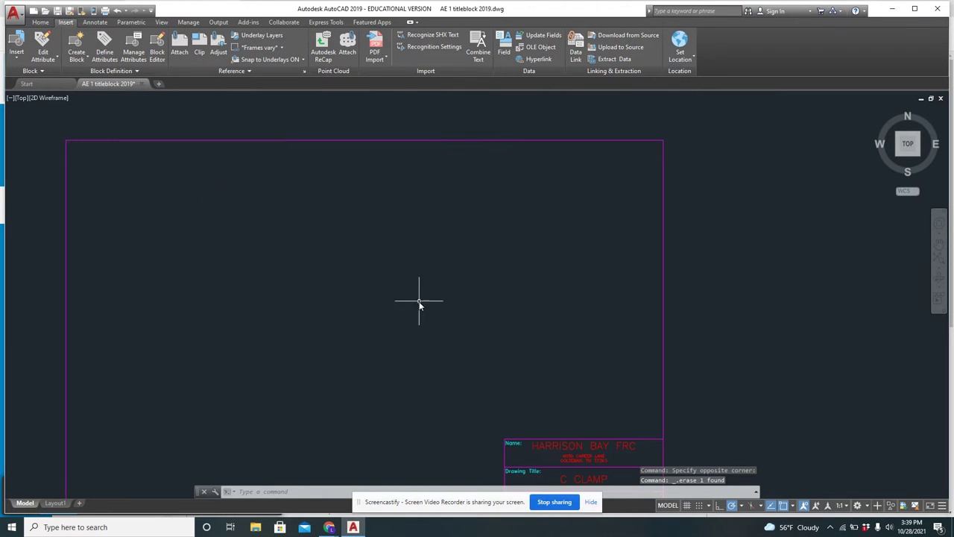
middle_drag(418, 305, 519, 269)
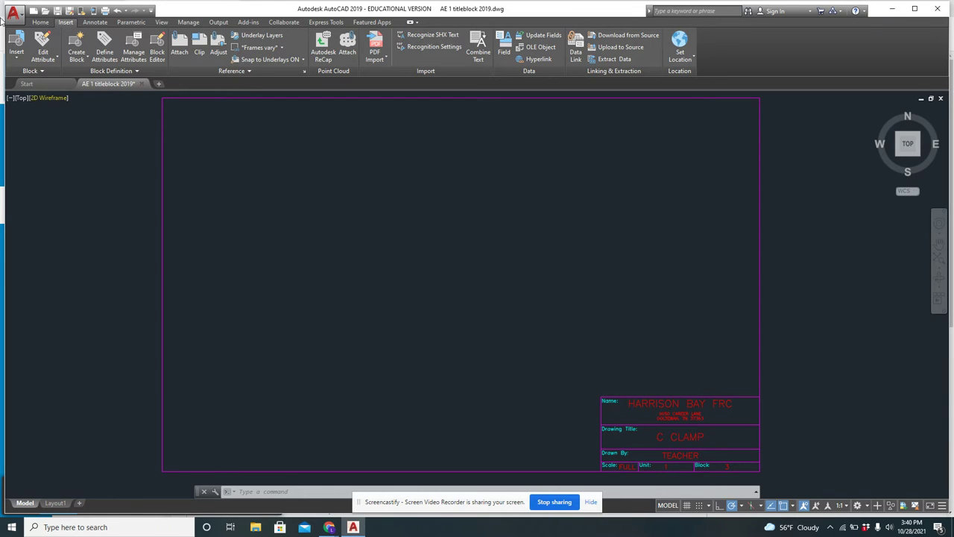
Make OBJECT the current layer from the Home tab's Layer list
click(37, 23)
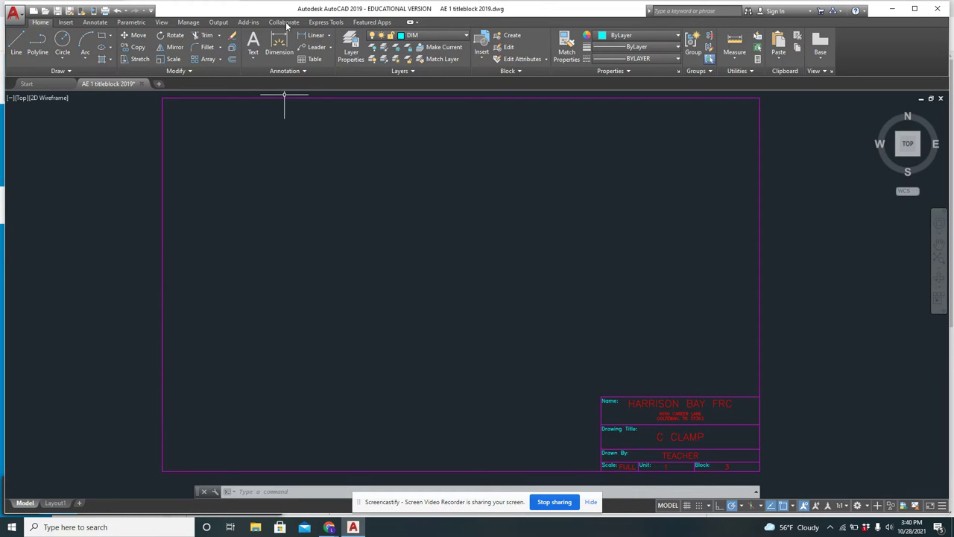
click(437, 38)
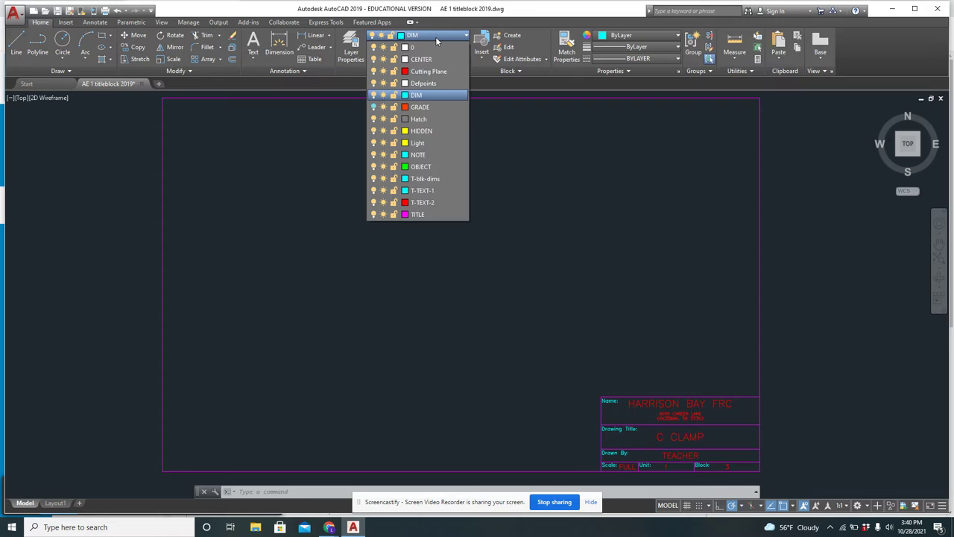
click(429, 168)
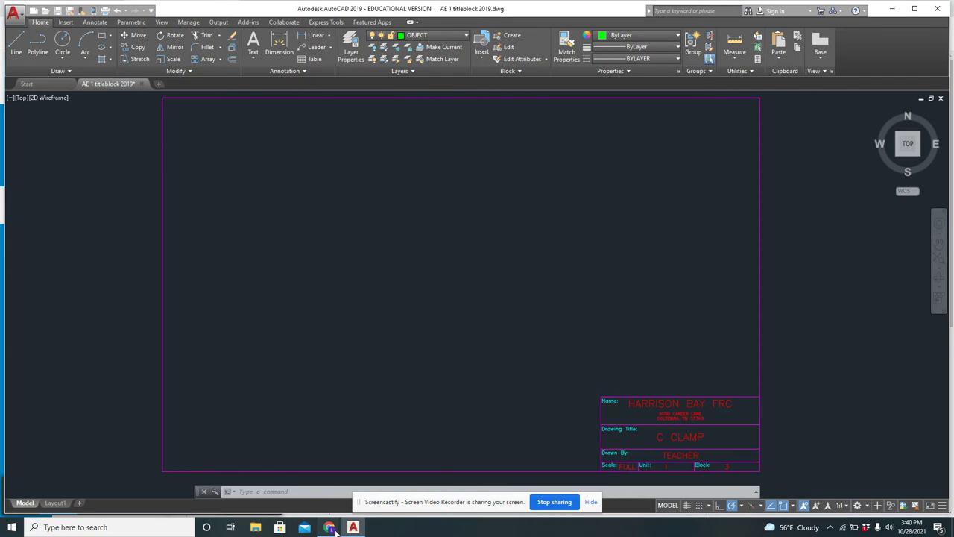
Review the C-Clamp assignment in the browser, then return to the AutoCAD drawing
mouse_move(335, 531)
click(272, 477)
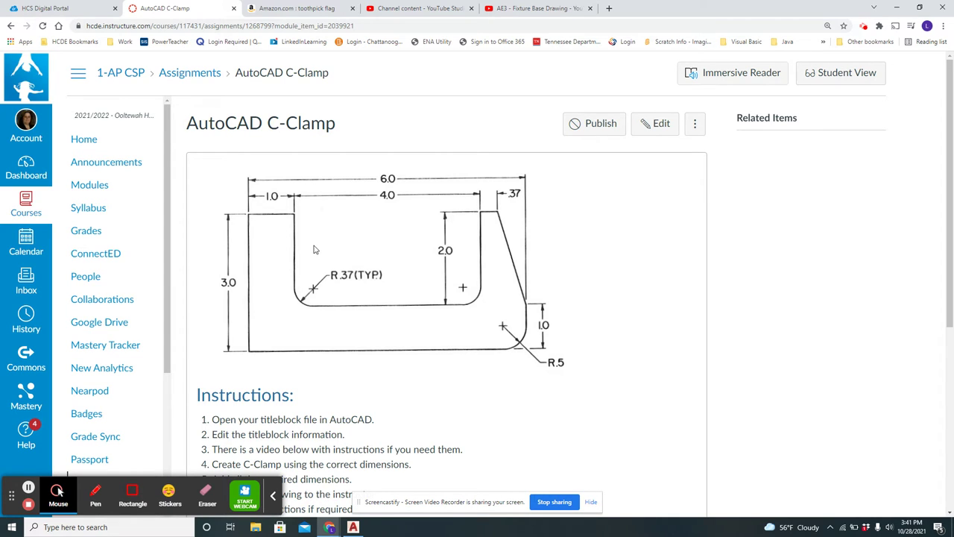
click(354, 527)
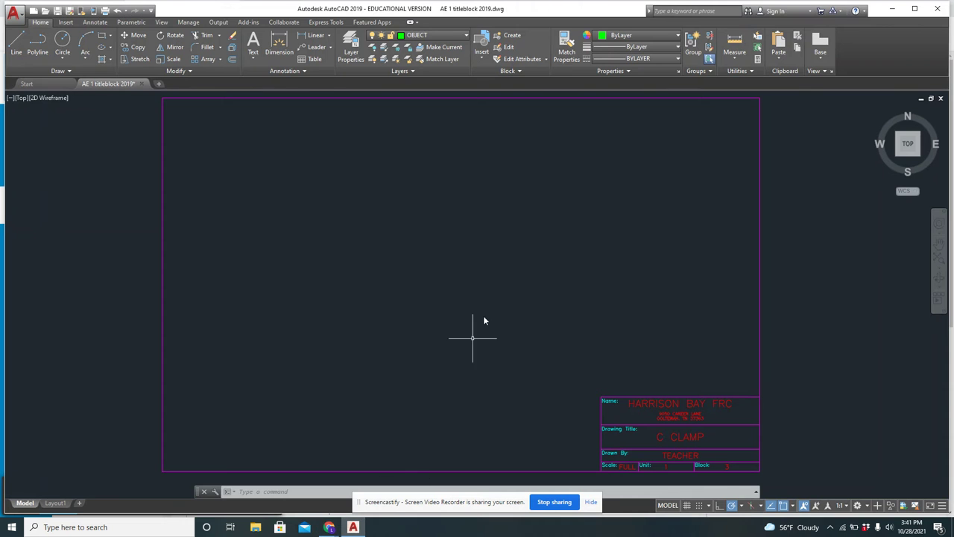
Start a line at a first corner point on the sheet's left, after checking the assignment
click(16, 45)
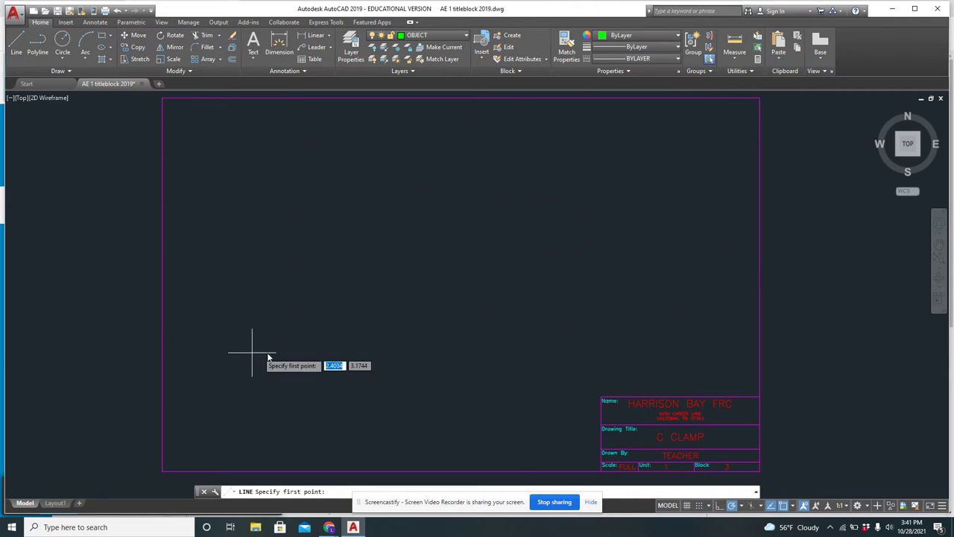
click(307, 312)
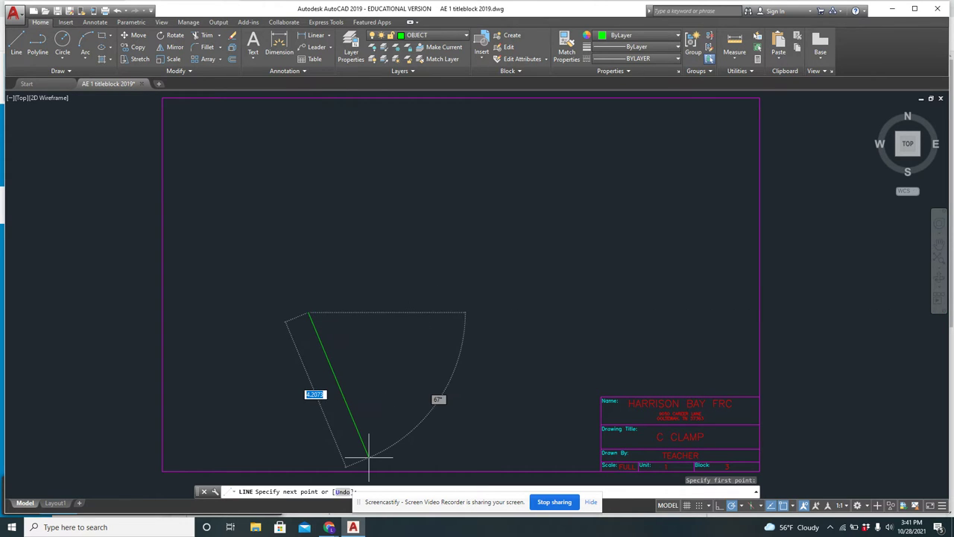
mouse_move(328, 527)
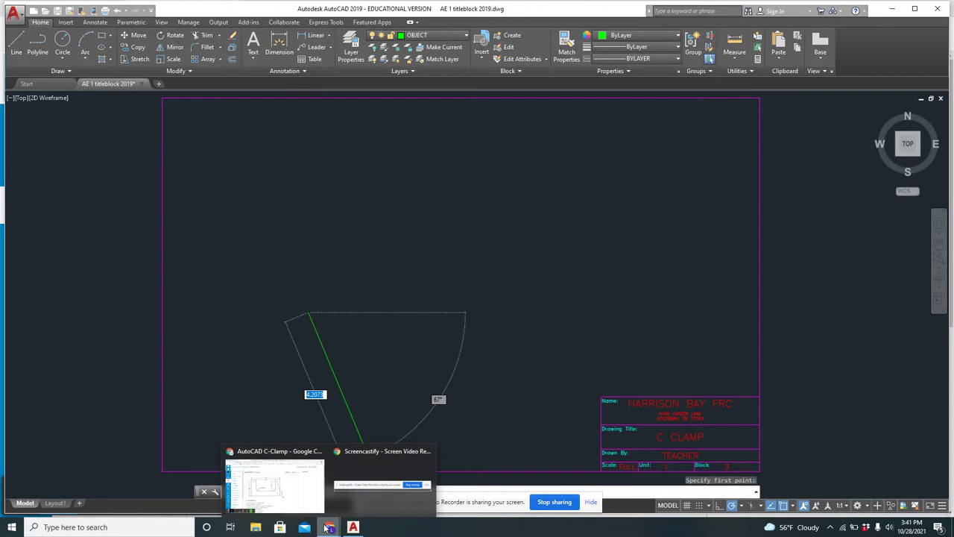
click(301, 505)
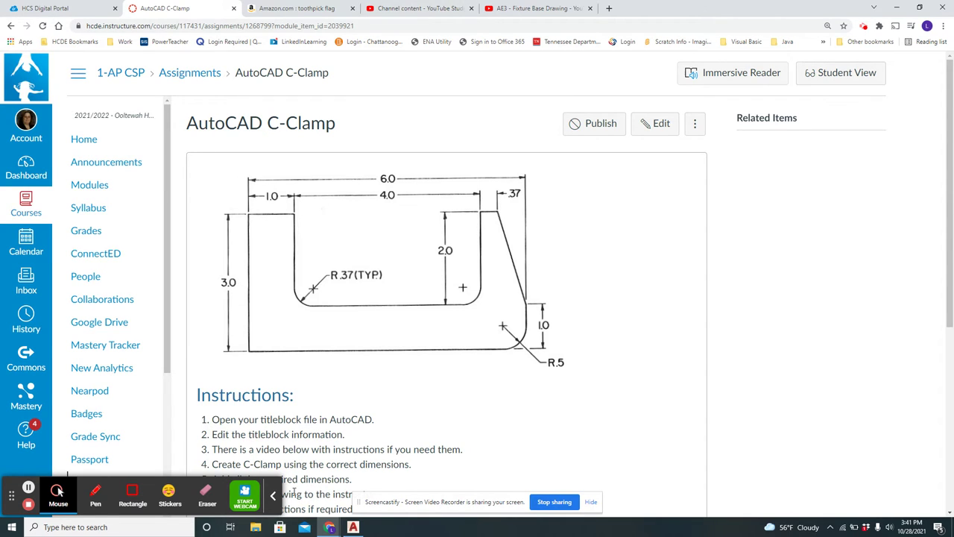
click(353, 528)
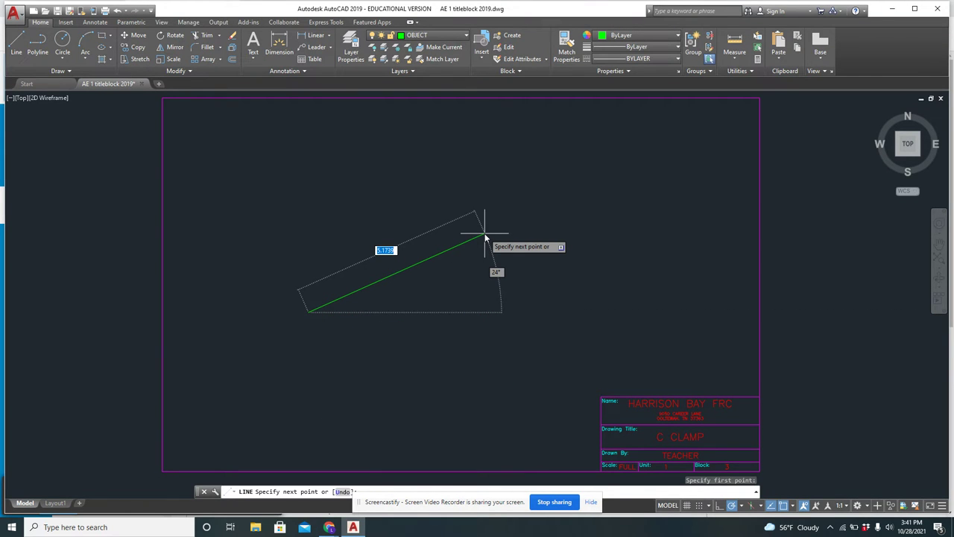
With ortho on, draw the 3-unit vertical left edge at 90 degrees
key(F8)
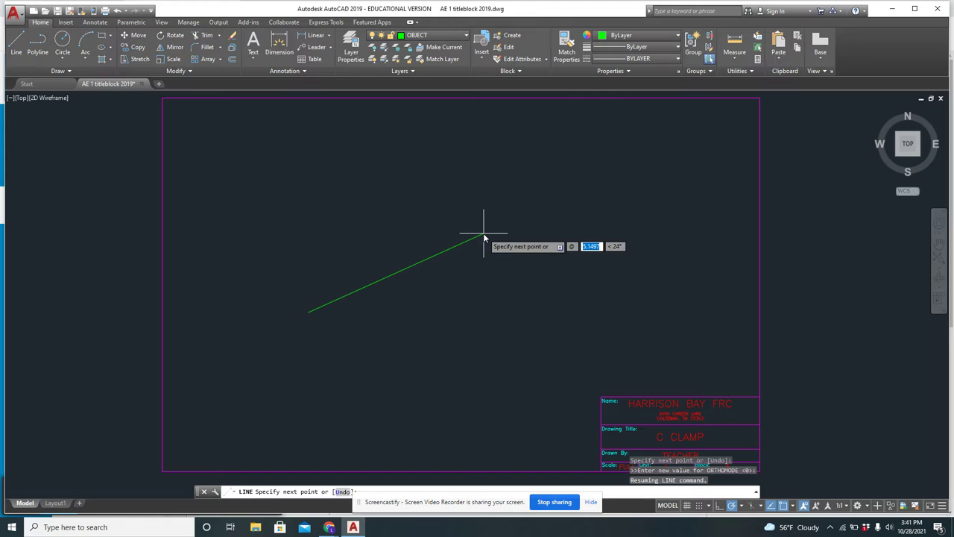
text(3)
key(Tab)
text(90)
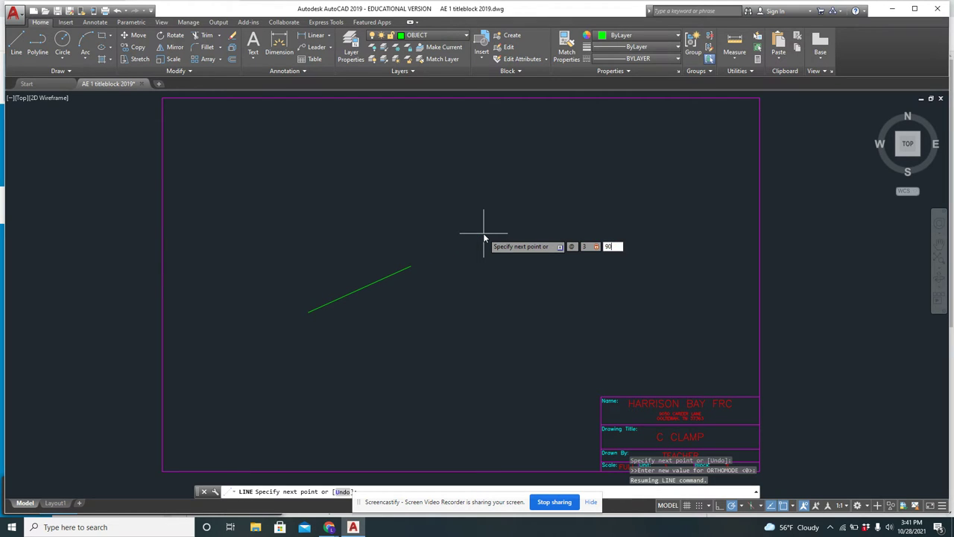
key(Return)
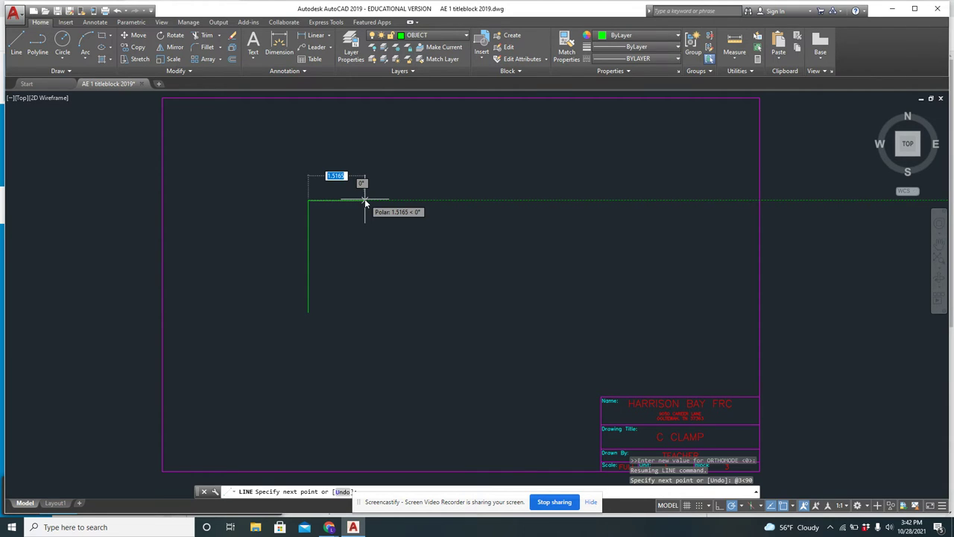
Check the C-Clamp assignment page and come back to the drawing
mouse_move(328, 528)
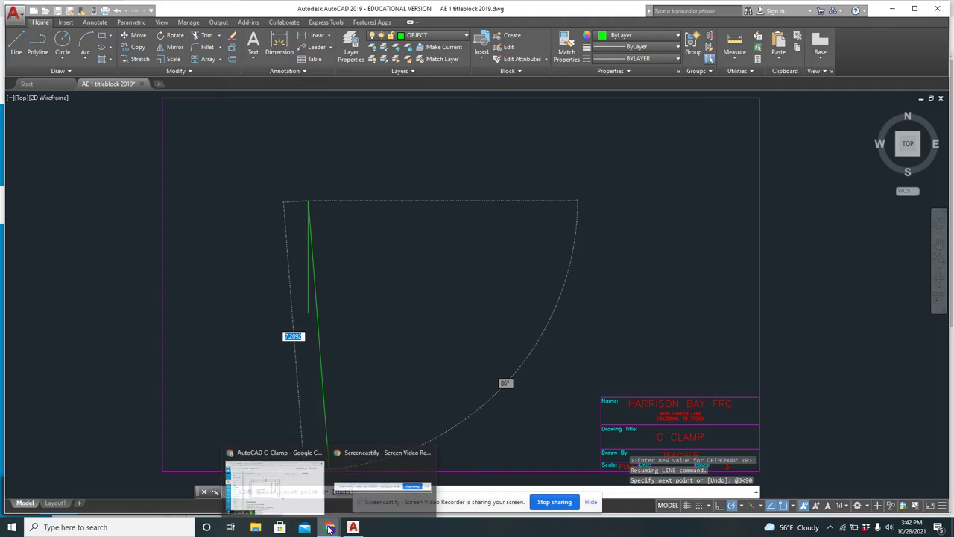
click(305, 493)
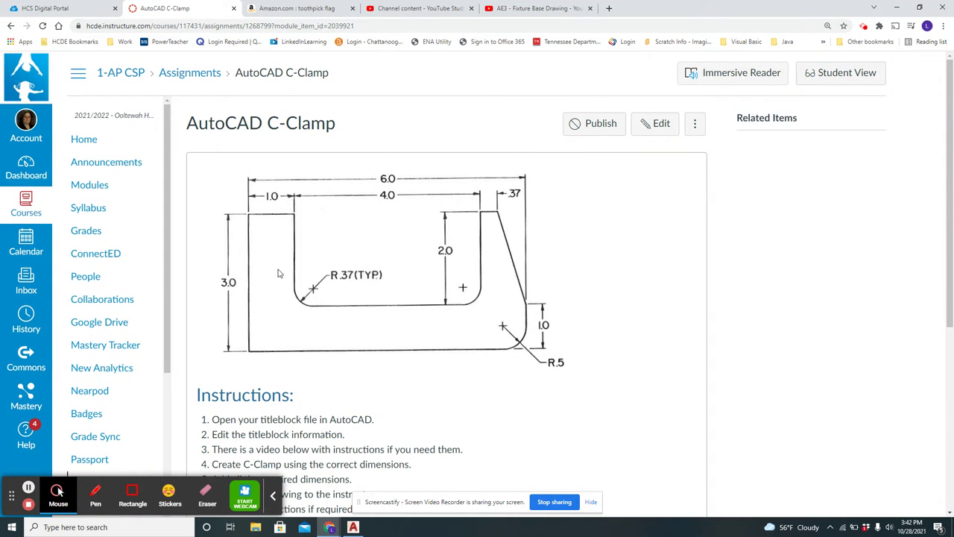
click(353, 527)
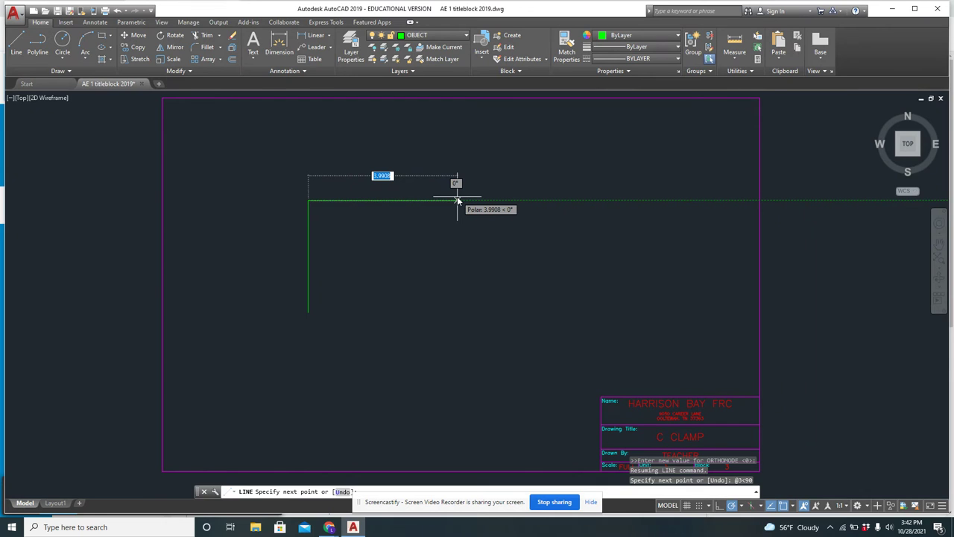
Continue the outline: 1 right, 2 down, 4 right, 2 up, then a 0.37 jaw top
text(1)
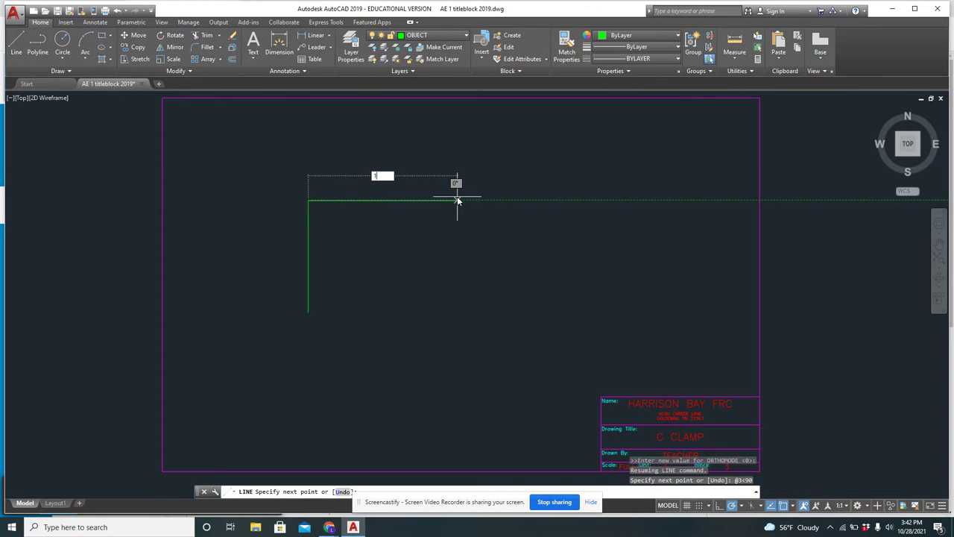
key(Return)
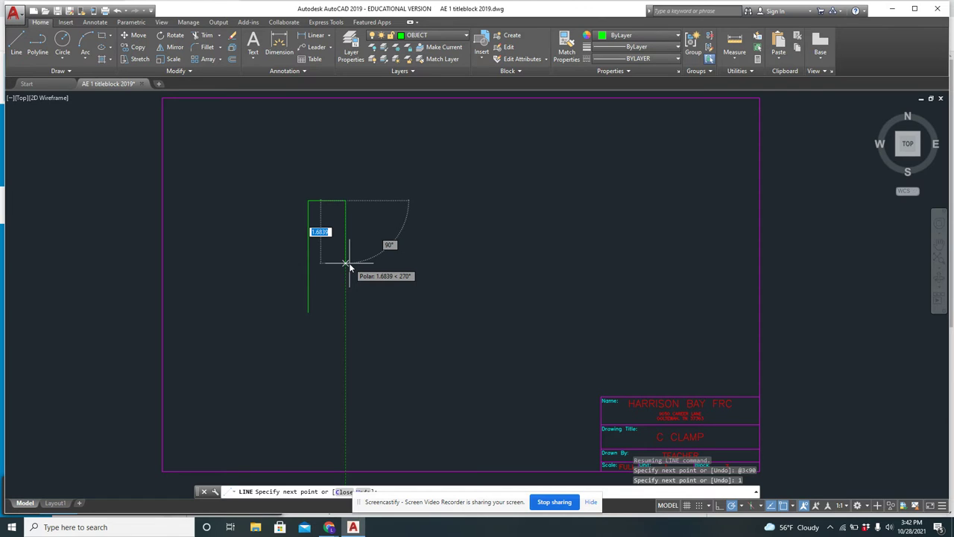
text(2)
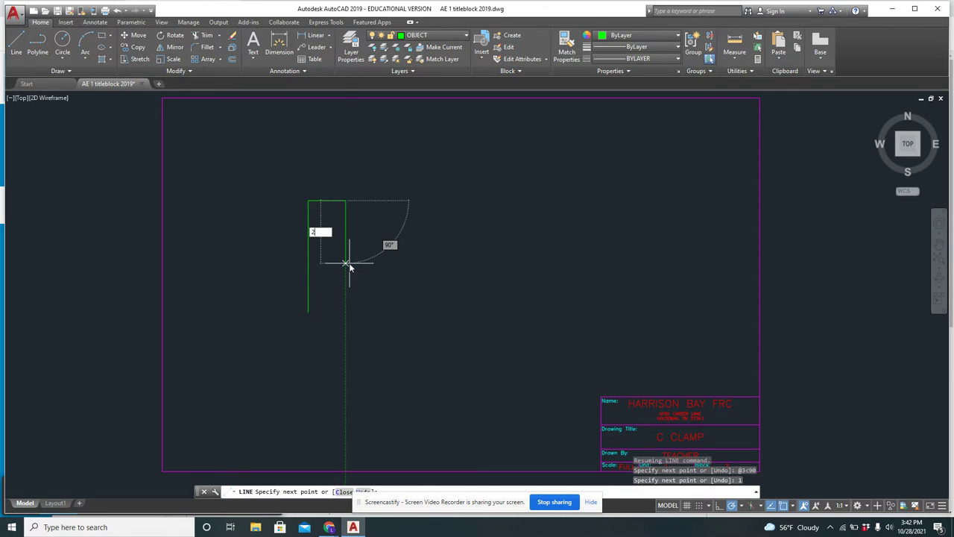
key(Return)
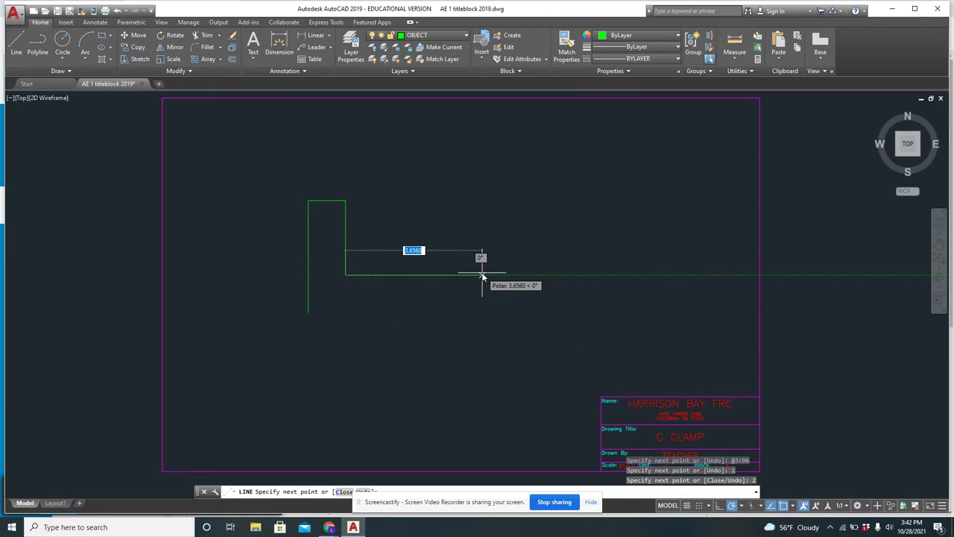
text(4)
key(Return)
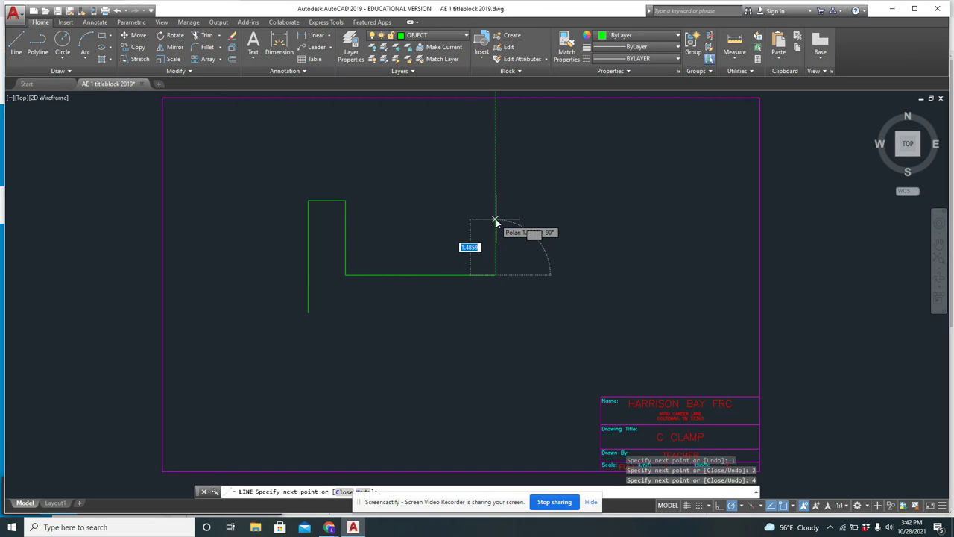
text(2)
key(Return)
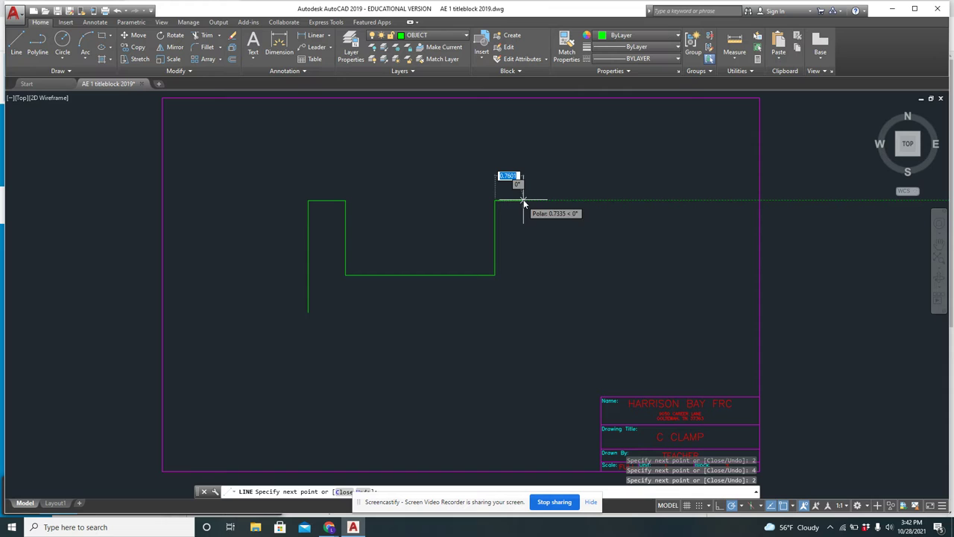
key(Return)
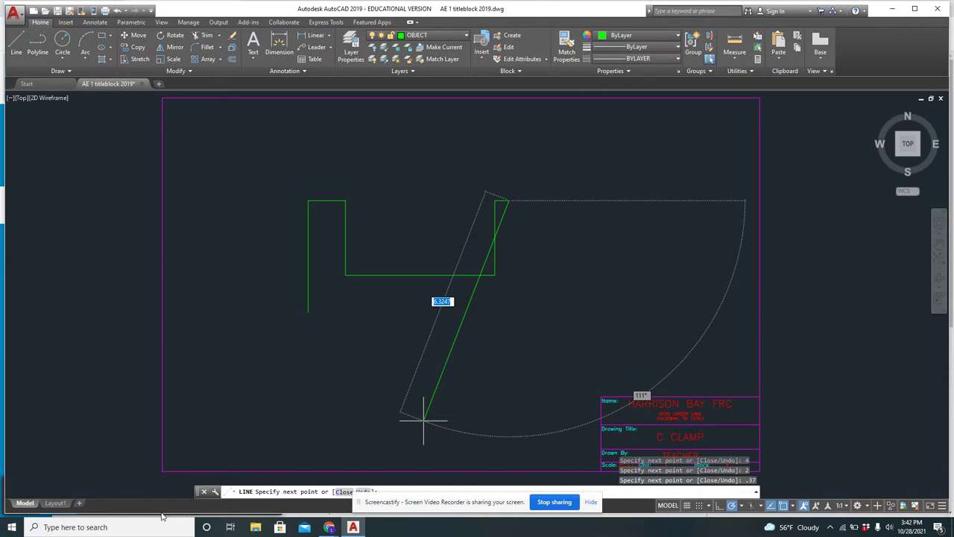
mouse_move(329, 527)
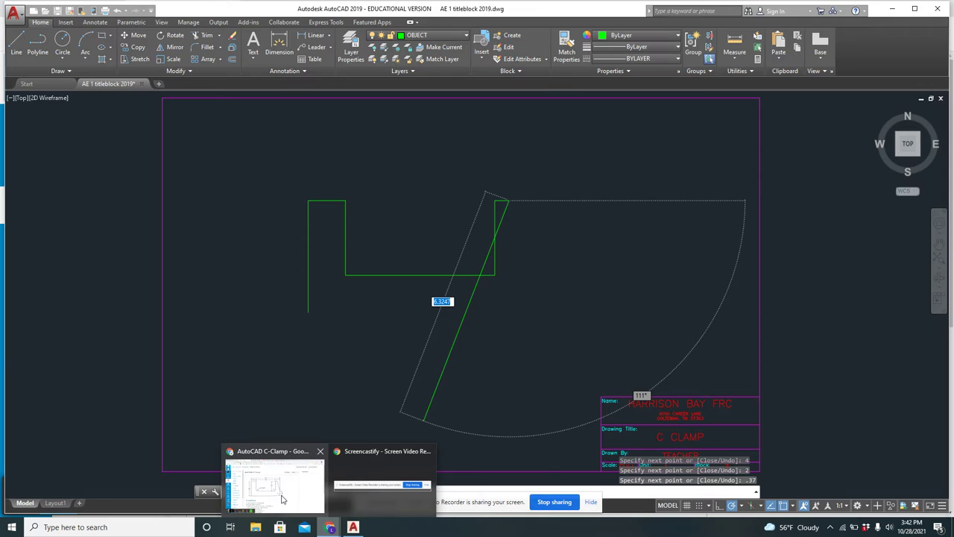
click(282, 500)
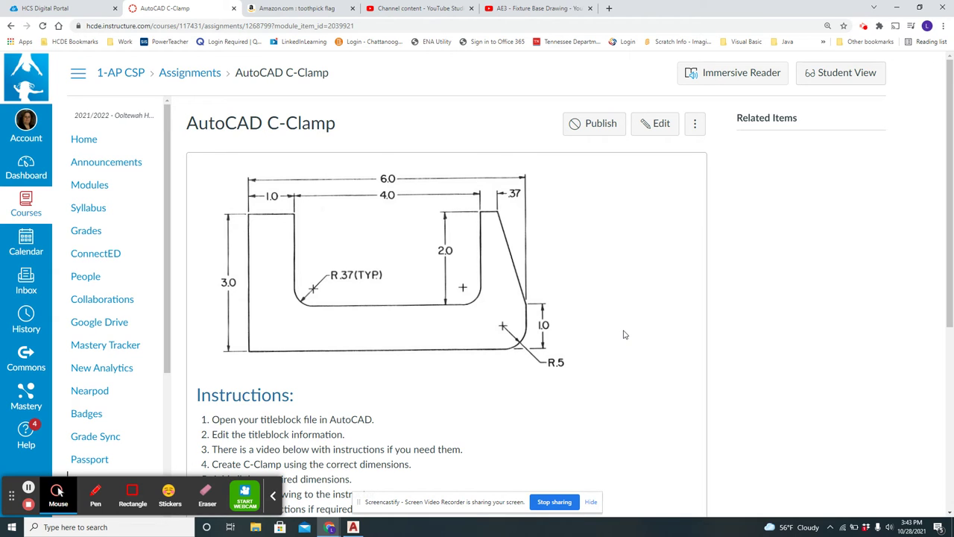
click(353, 528)
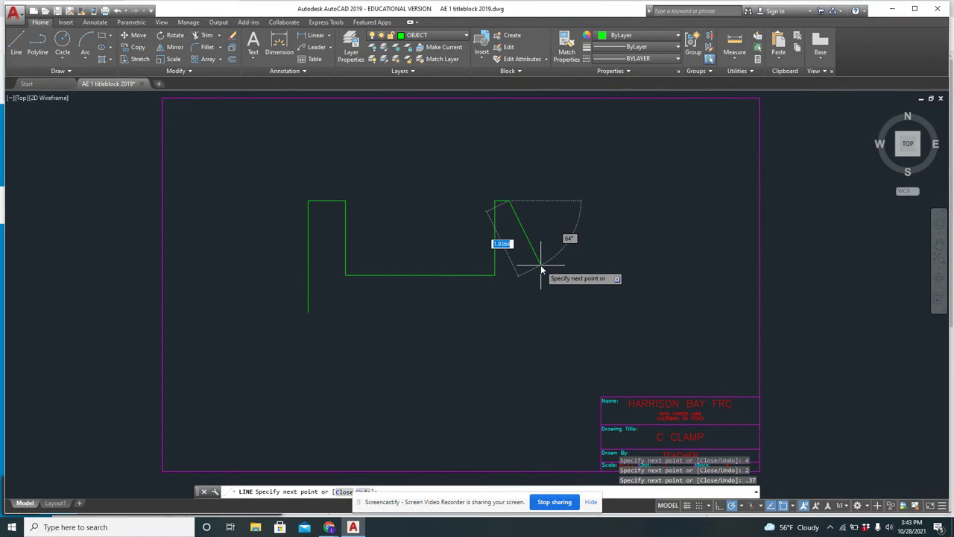
From the left edge's bottom, draw a 6-unit bottom, 1-unit right edge, and slanted edge to the jaw top
key(Escape)
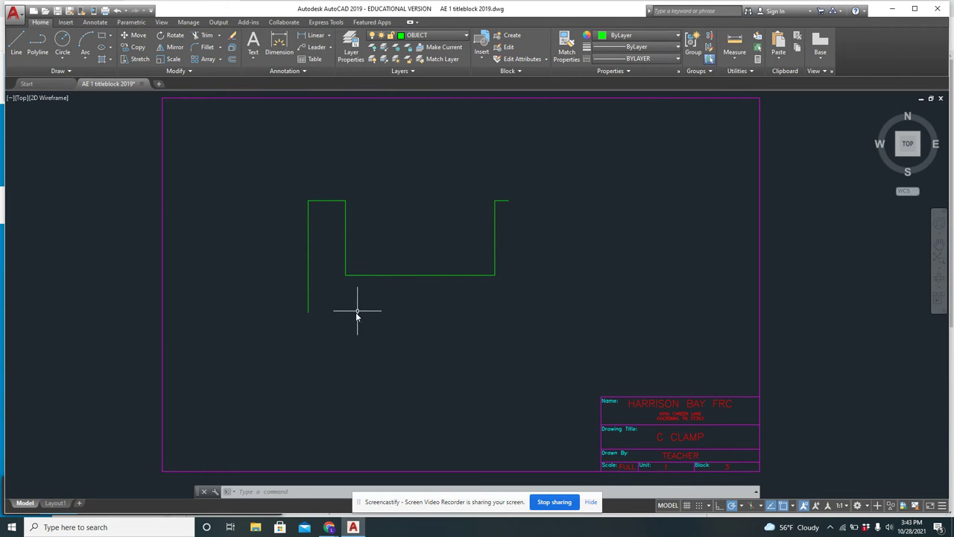
click(16, 43)
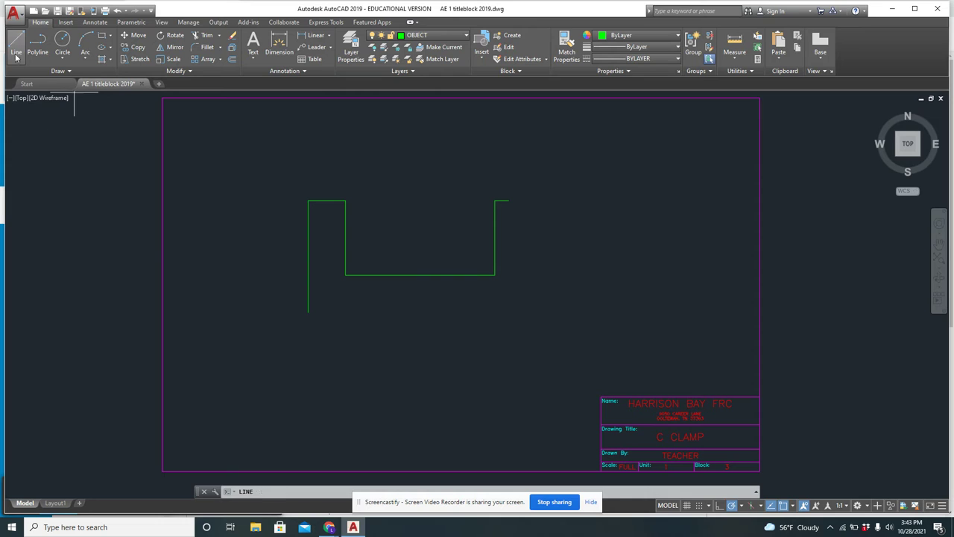
click(310, 313)
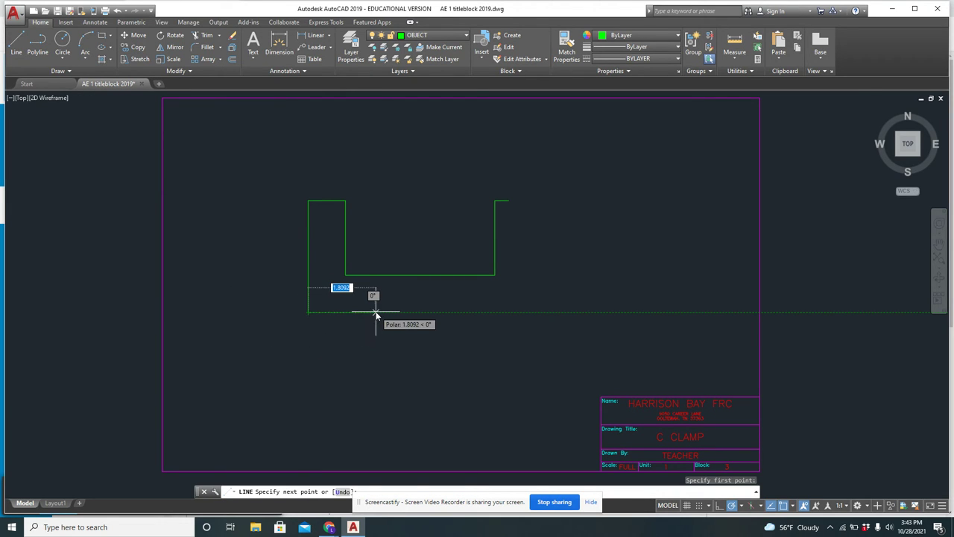
text(6)
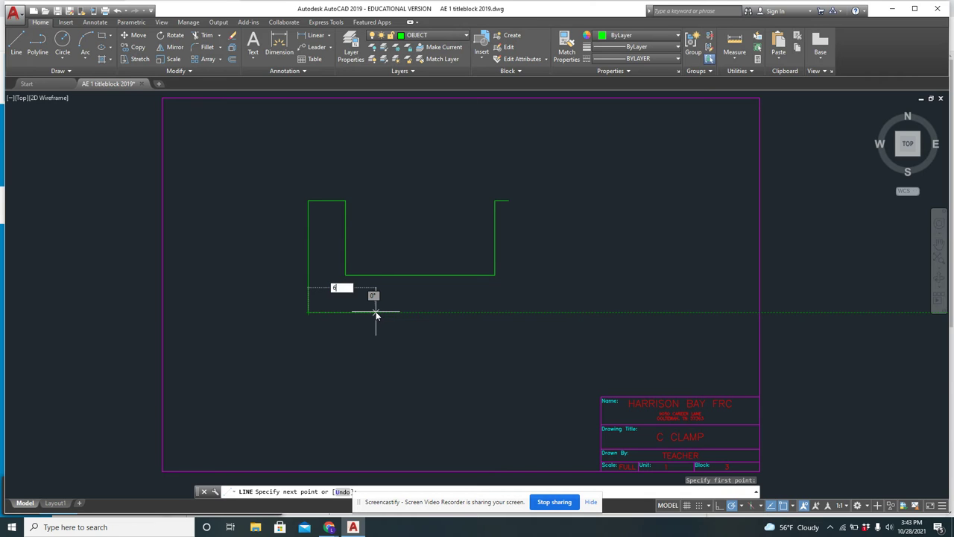
key(Return)
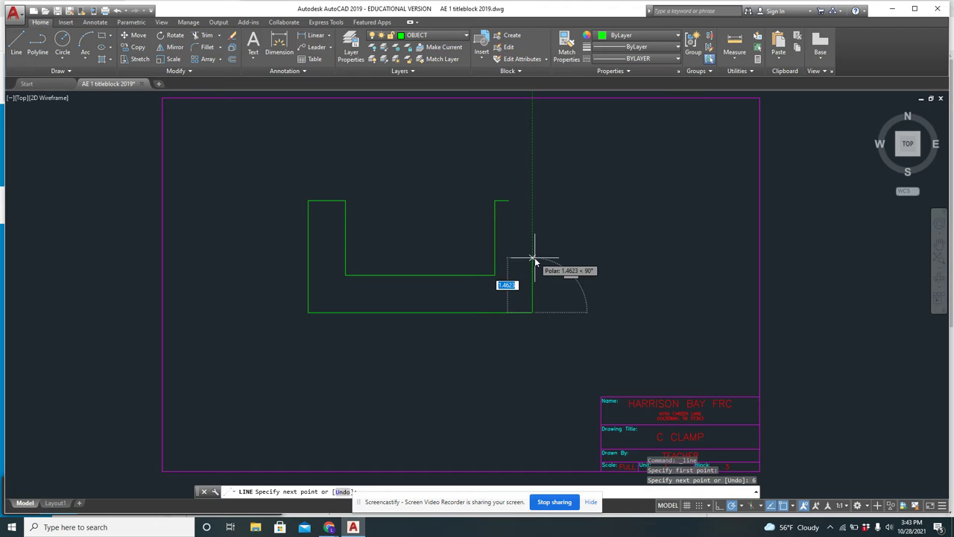
text(1)
key(Return)
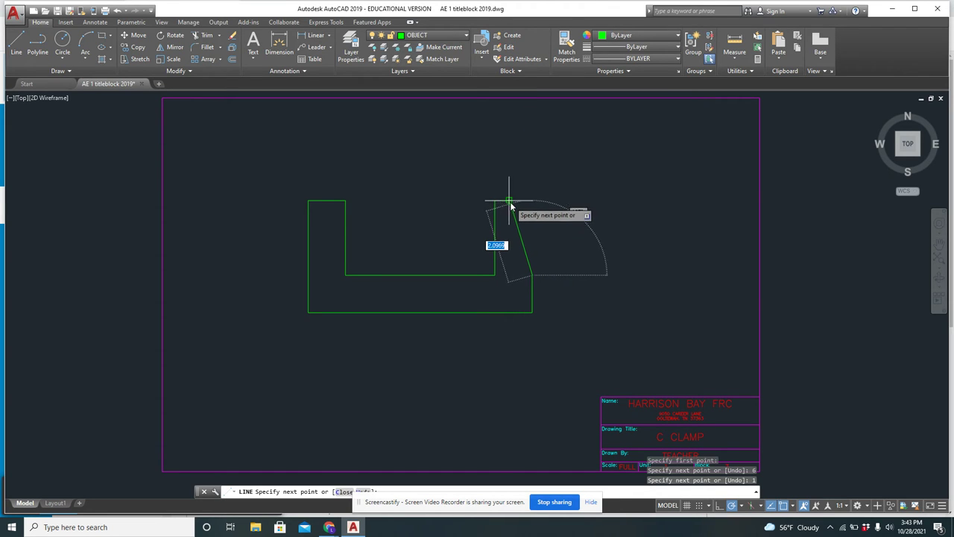
click(510, 201)
key(Escape)
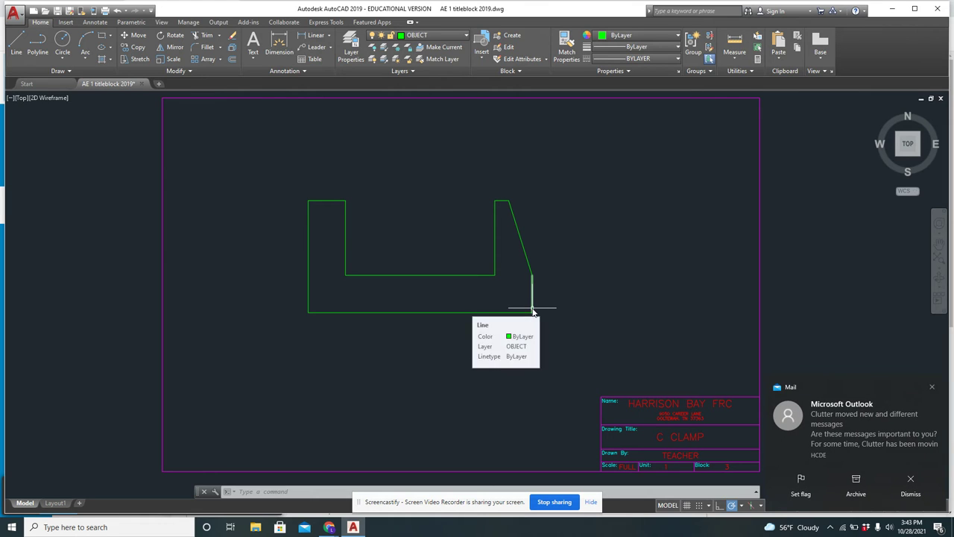
Fillet both inner bottom corners of the slot with a 0.37 radius
click(204, 48)
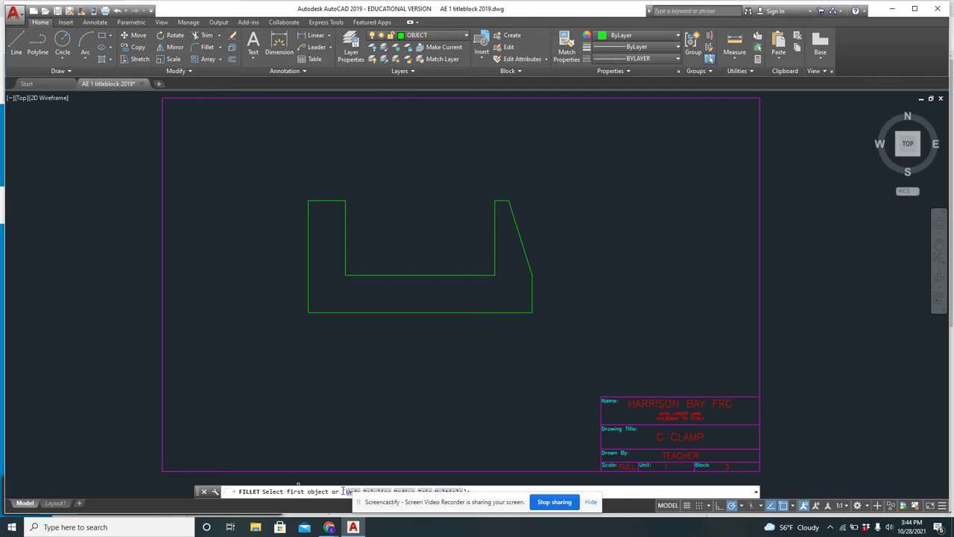
text(r)
key(Return)
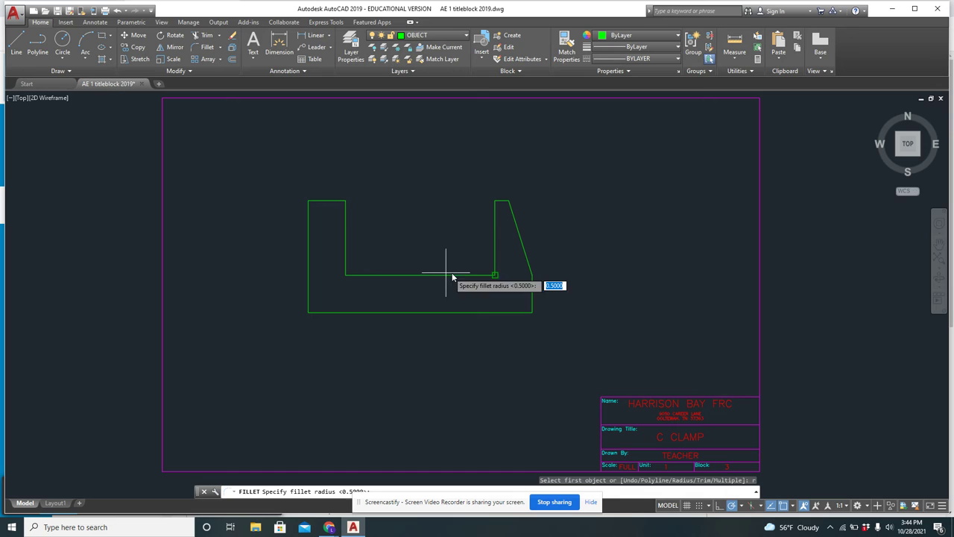
text(.37)
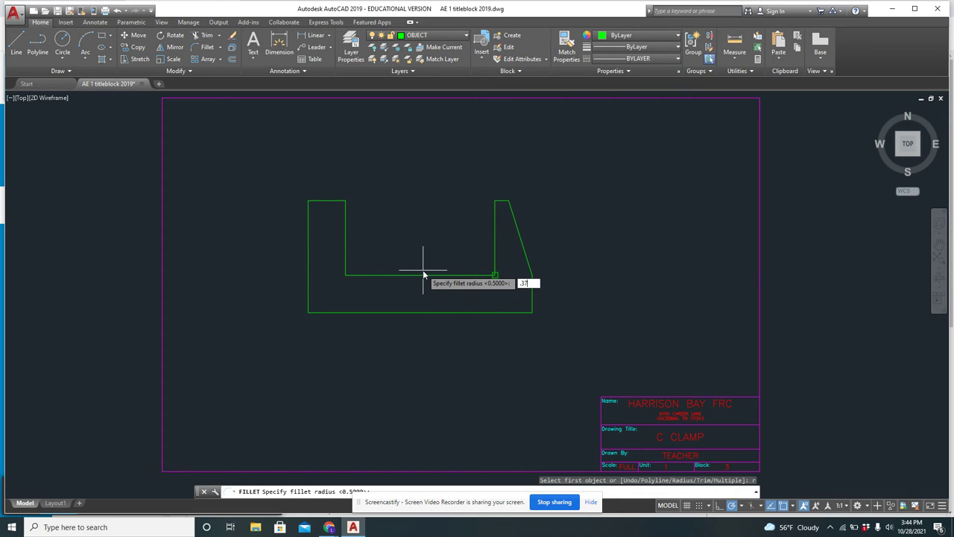
key(Return)
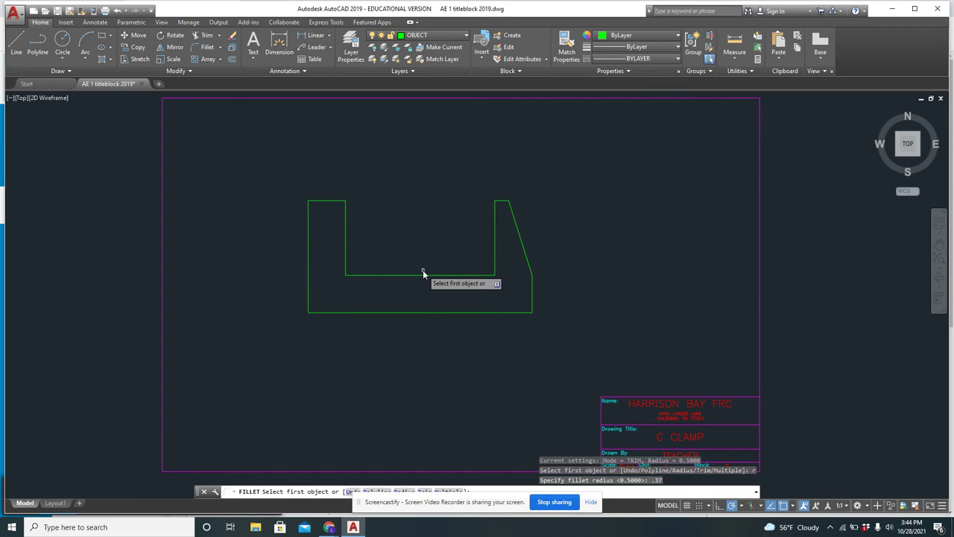
click(347, 249)
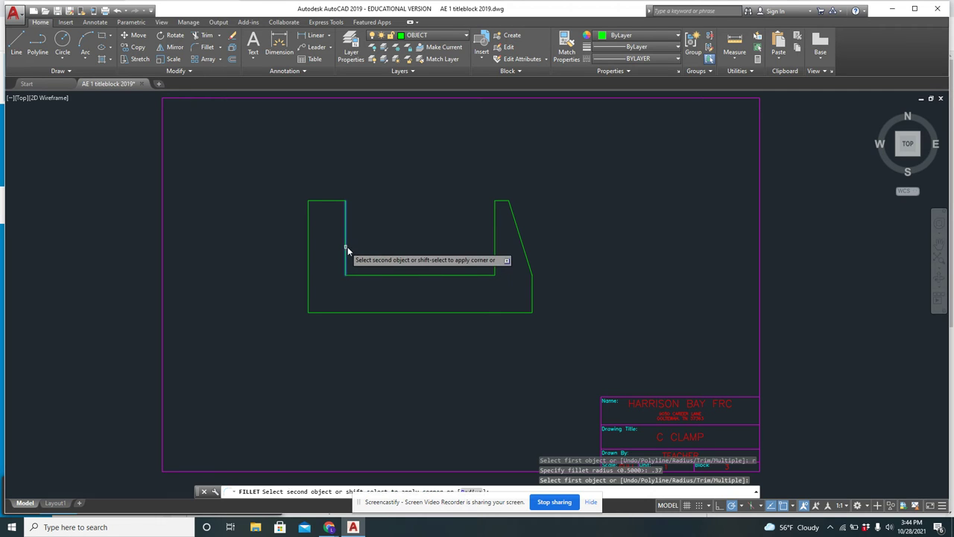
click(373, 277)
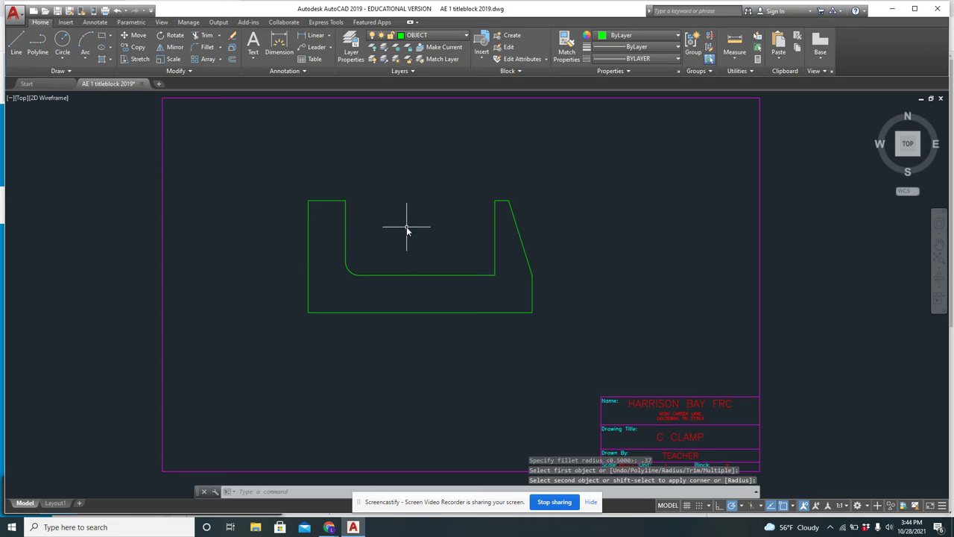
key(Return)
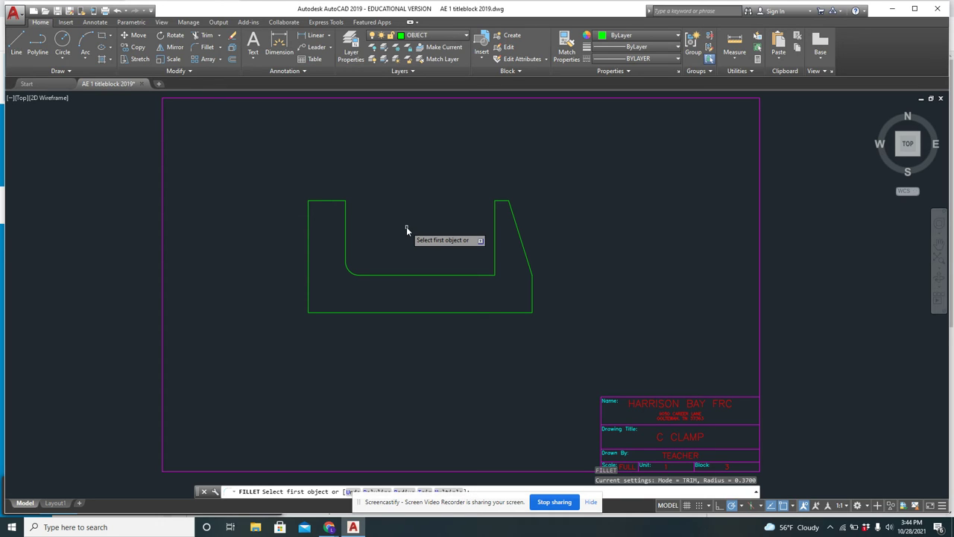
click(440, 276)
click(495, 246)
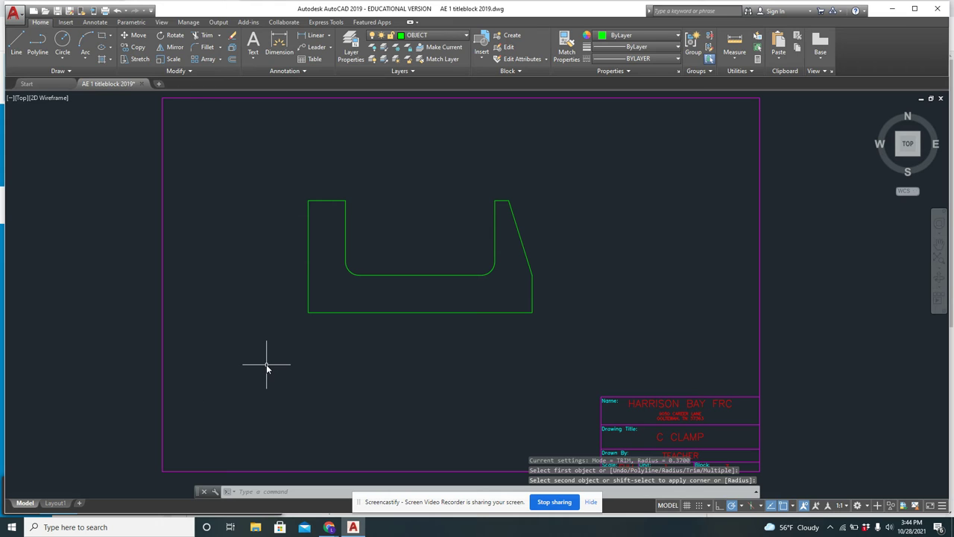
Fillet the clamp's lower-right outer corner with a 0.5 radius
key(Return)
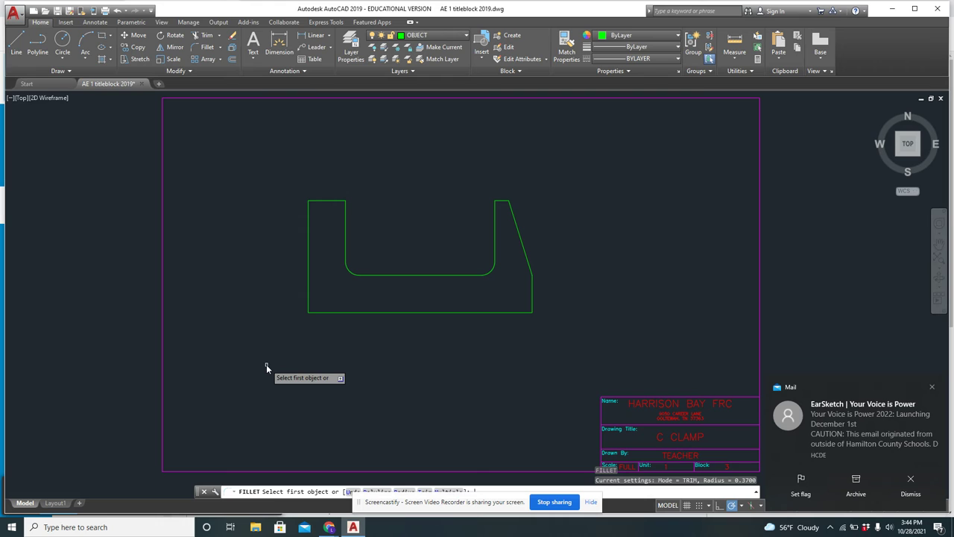
text(r)
key(Return)
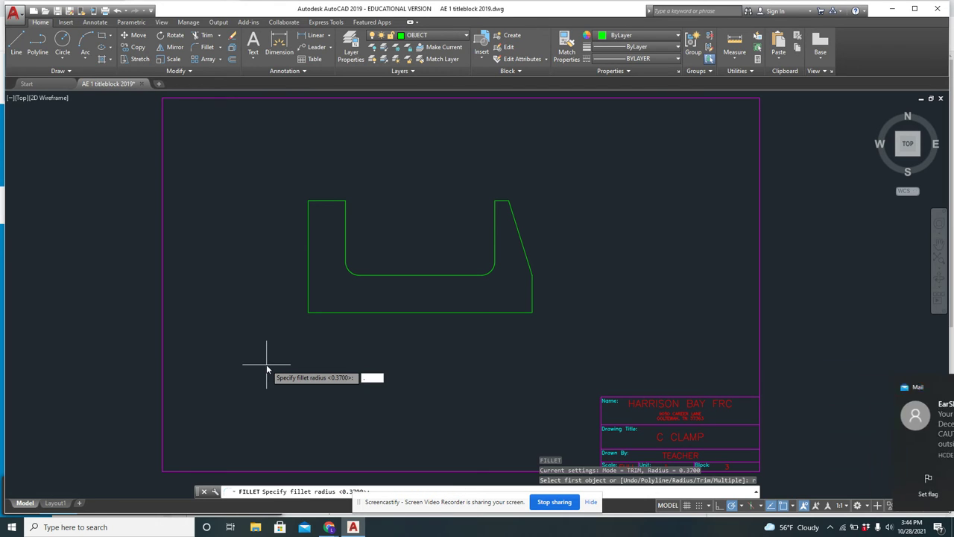
text(.5)
key(Return)
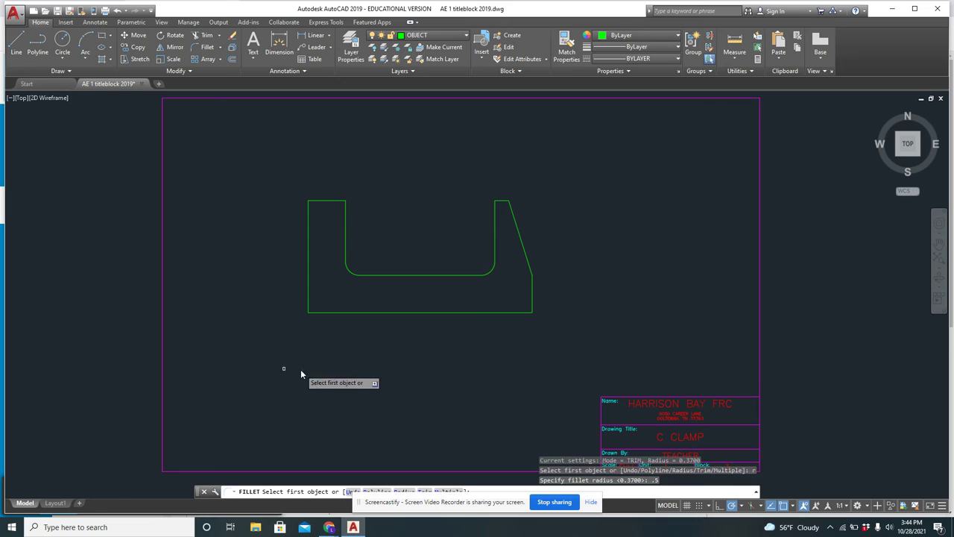
click(487, 313)
click(533, 290)
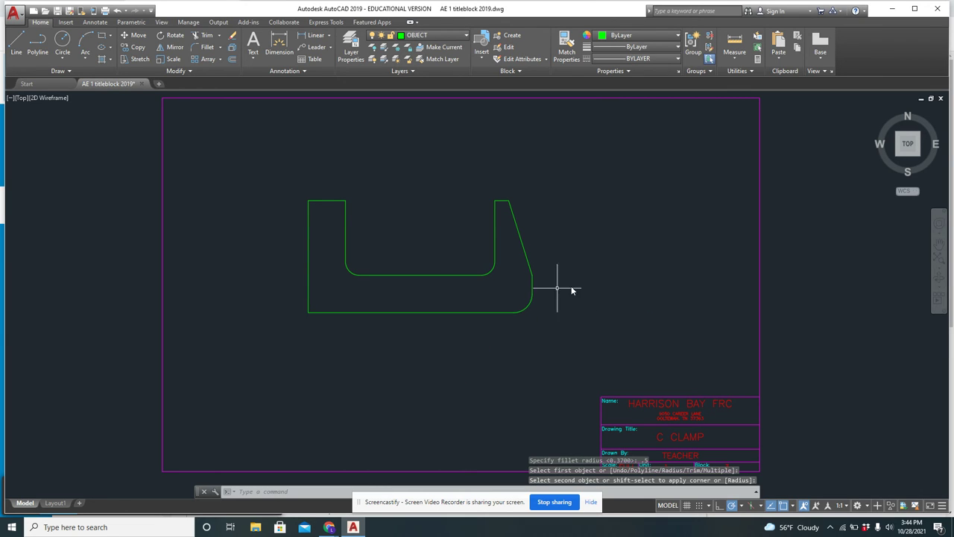
right_click(639, 271)
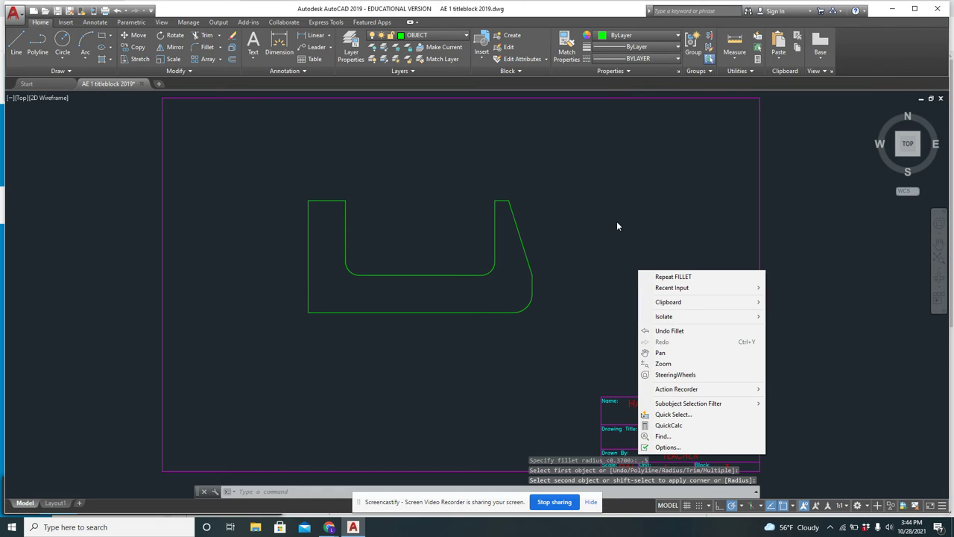
Make DIM the current layer and dismiss the calendar reminder
key(Escape)
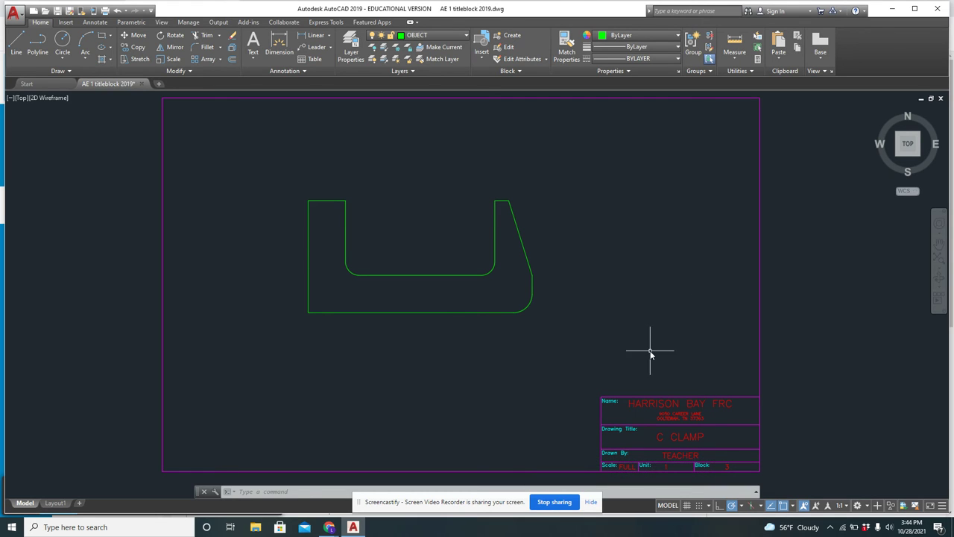
click(422, 37)
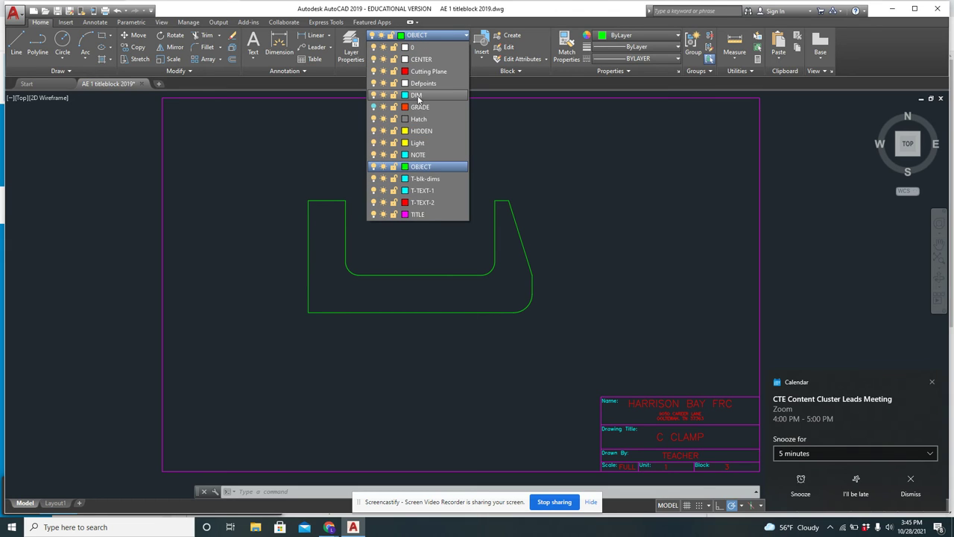
click(416, 96)
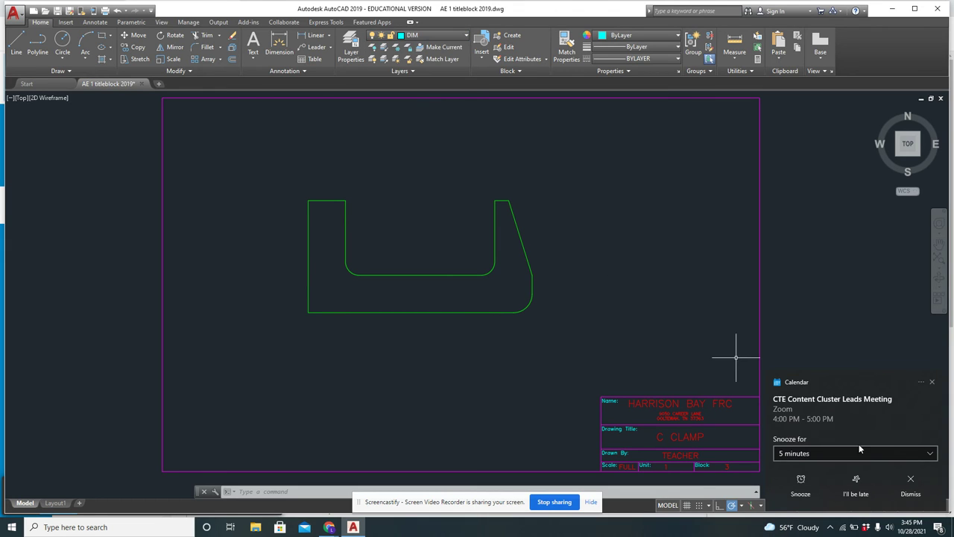
click(811, 479)
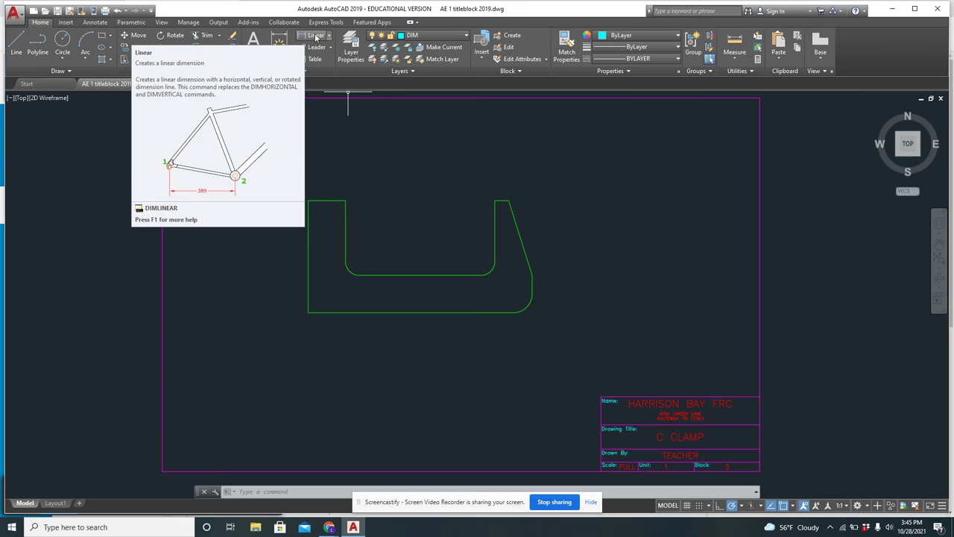
Add linear dimensions for the 6.00 overall width below and 3.00 height on the left
click(315, 36)
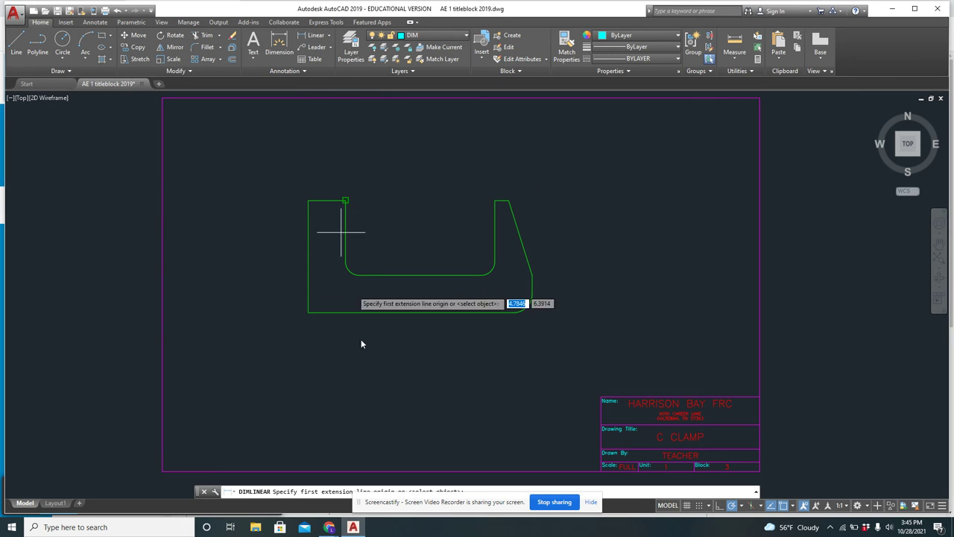
click(308, 313)
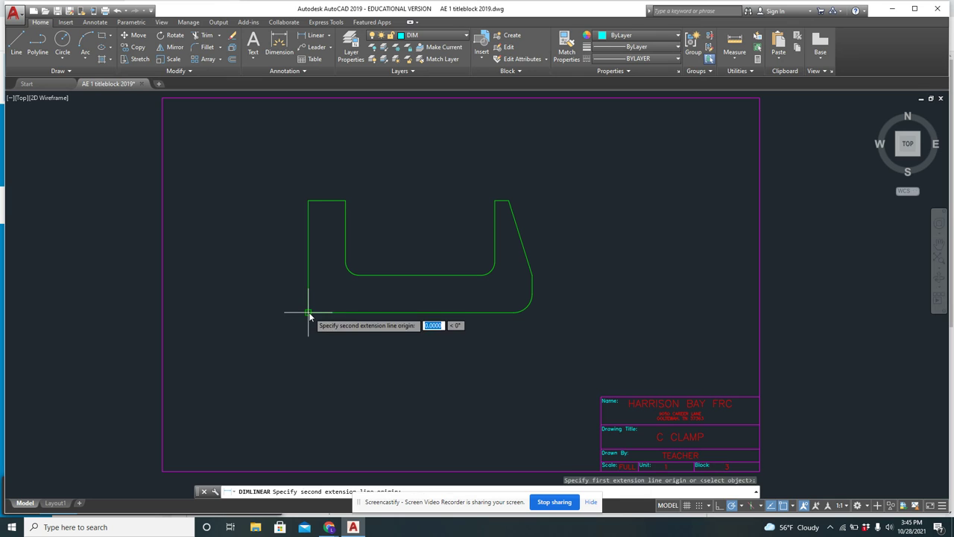
click(533, 297)
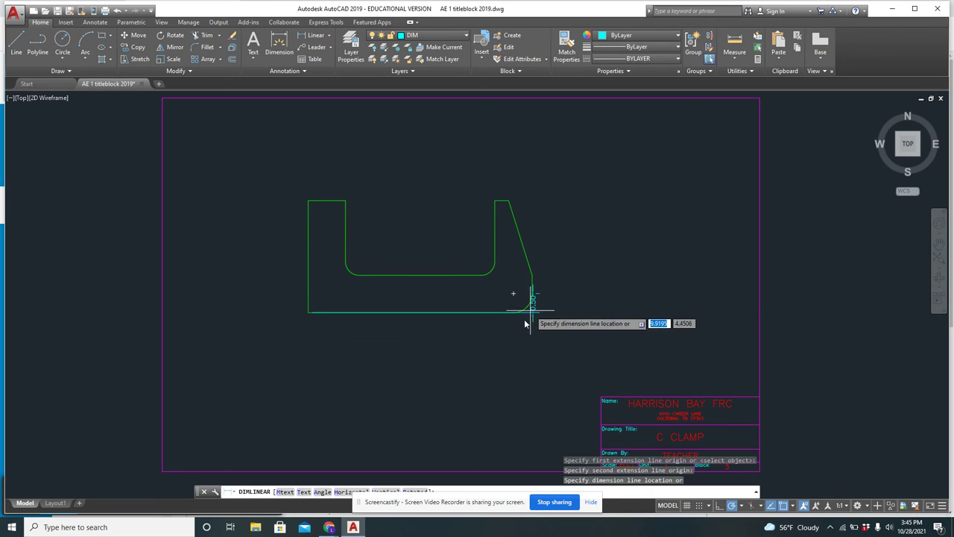
click(461, 350)
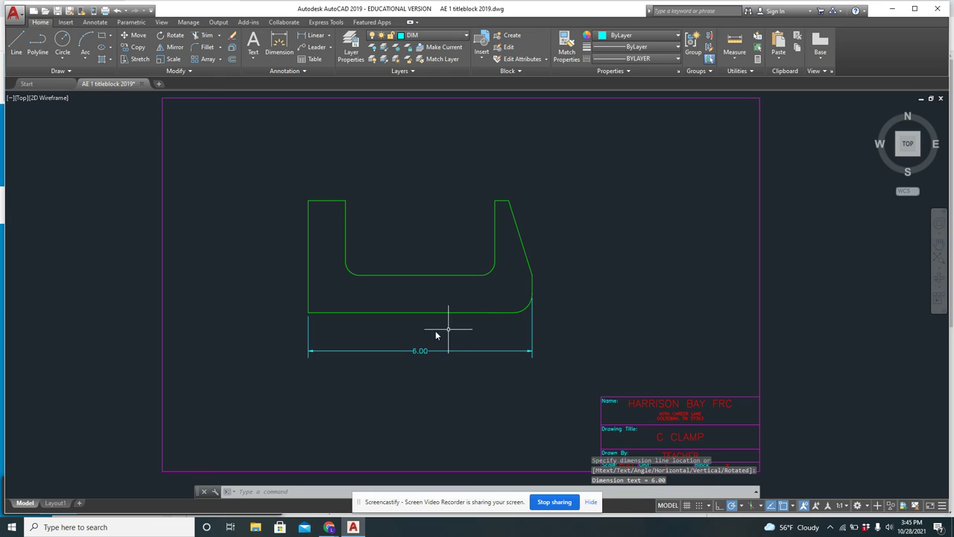
scroll(447, 311, up, 4)
scroll(436, 307, down, 2)
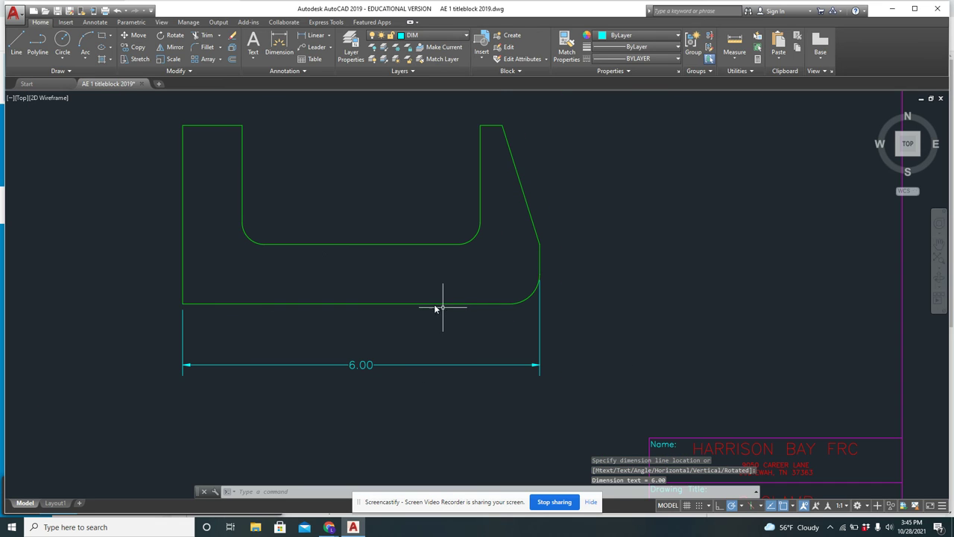
right_click(177, 123)
click(187, 128)
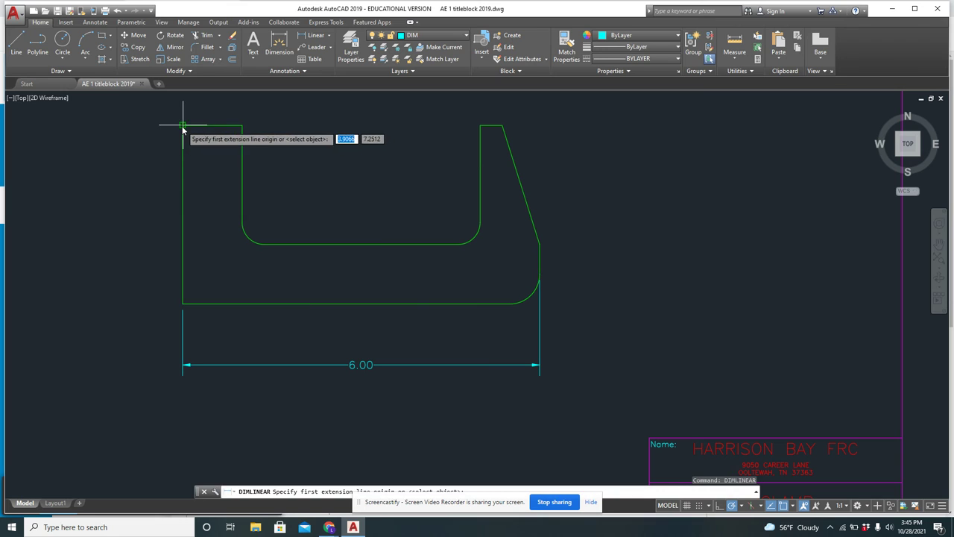
click(182, 126)
click(182, 304)
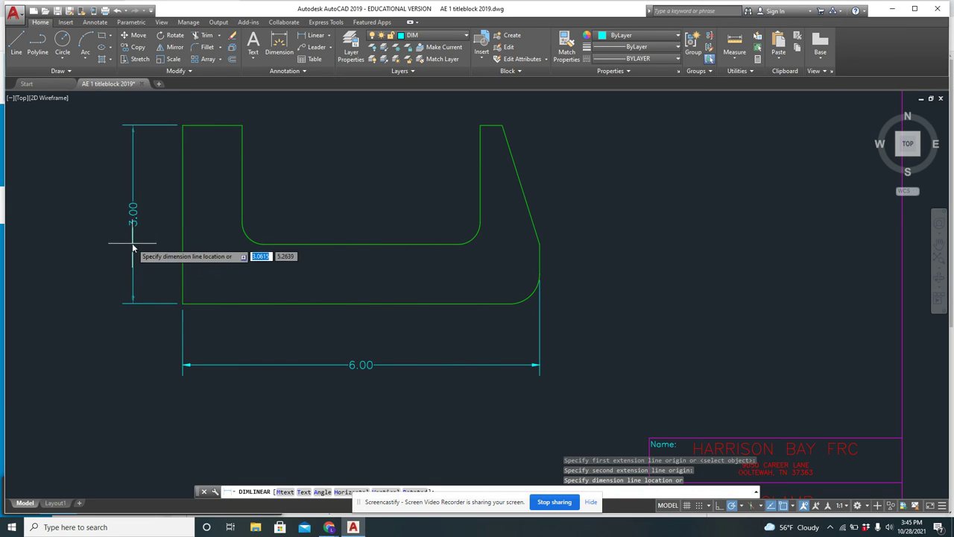
click(115, 241)
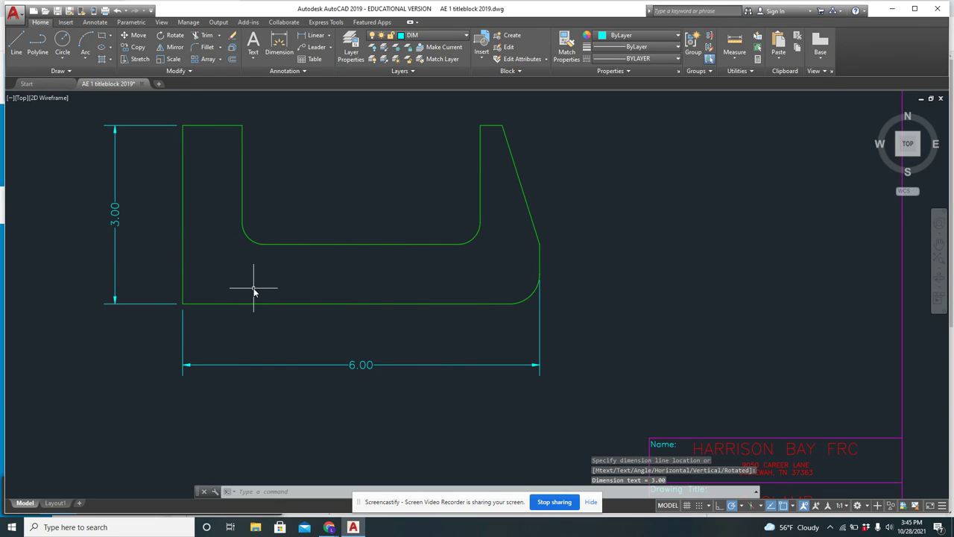
Add the 2.00 linear dimension for the notch depth inside the notch
right_click(288, 177)
click(298, 181)
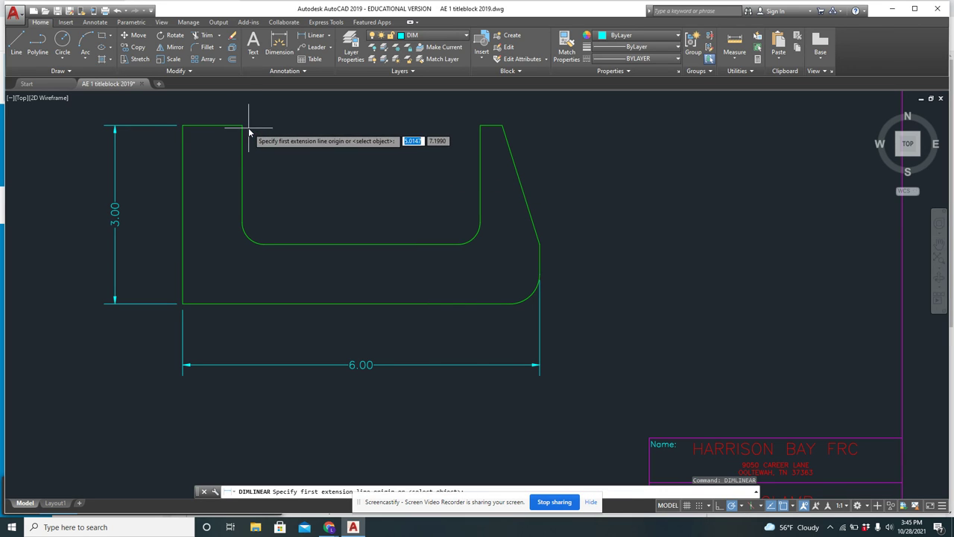
click(250, 132)
key(Escape)
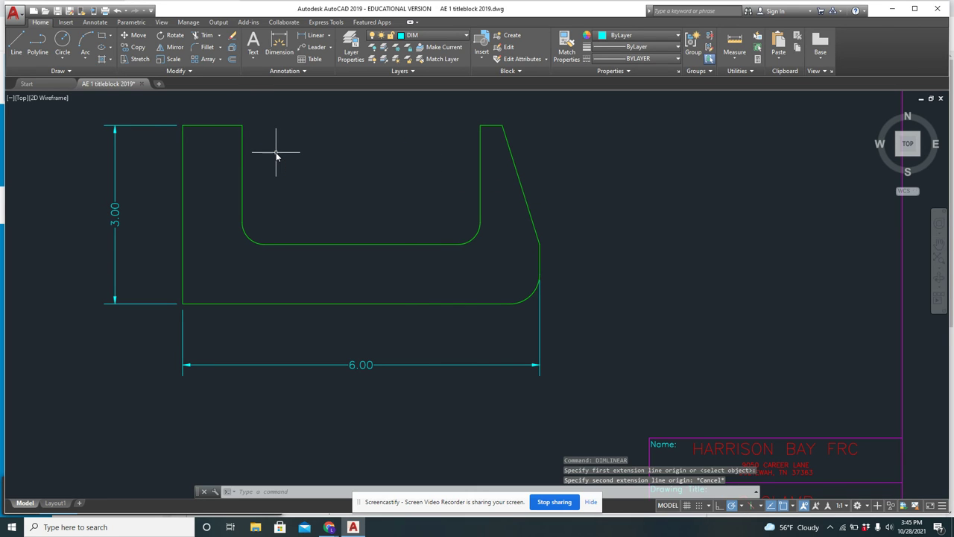
right_click(276, 153)
click(298, 159)
click(241, 127)
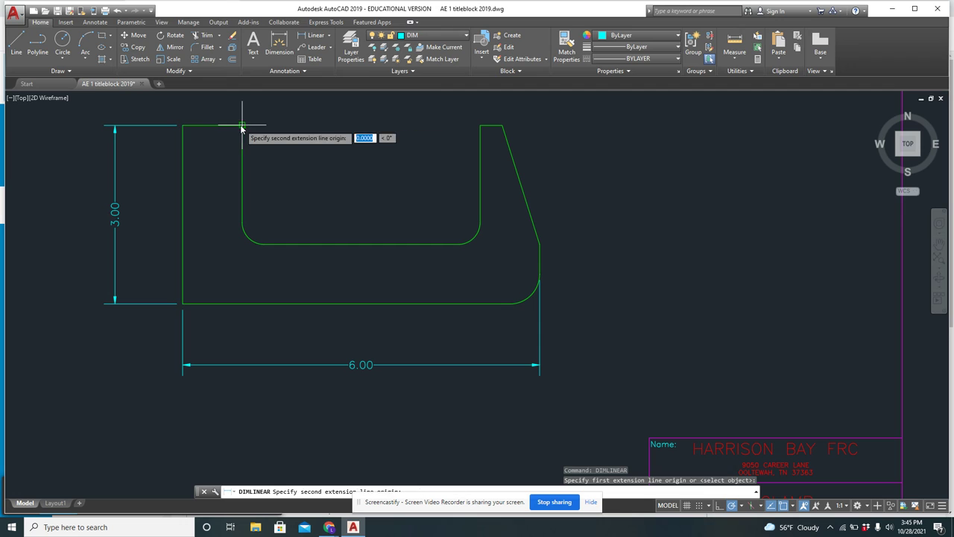
click(263, 244)
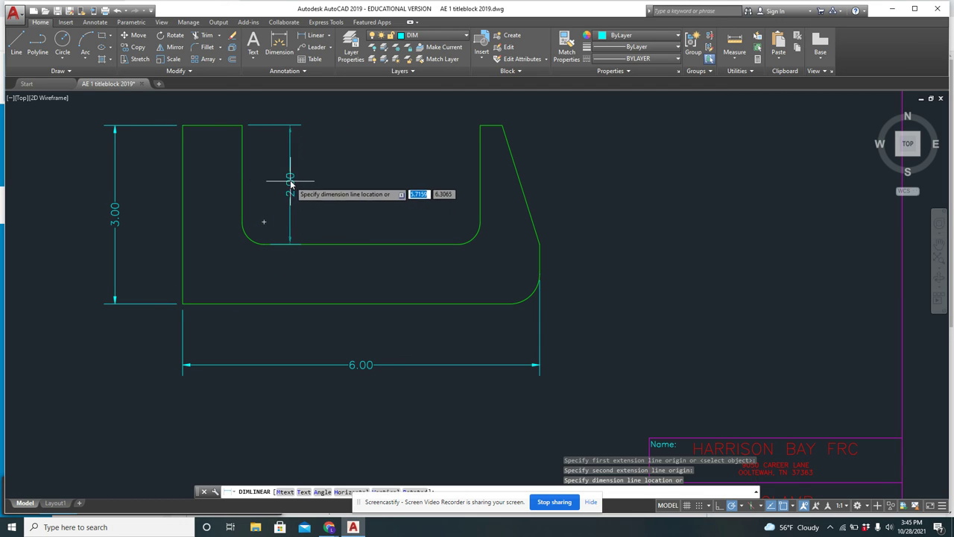
click(291, 182)
scroll(407, 175, down, 2)
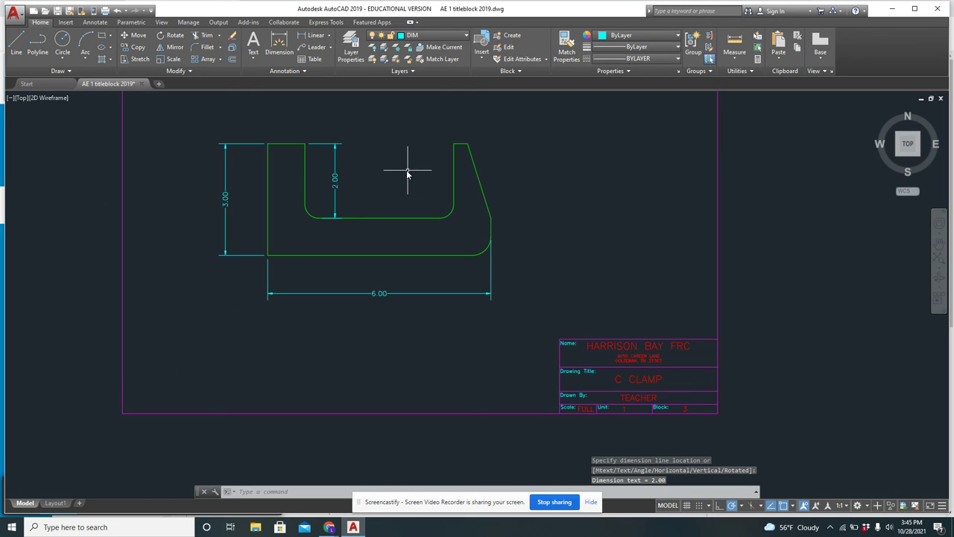
Place 1.00, 4.00 and 0.37 horizontal dimensions in a row above the clamp's top
middle_drag(407, 171, 419, 219)
right_click(367, 182)
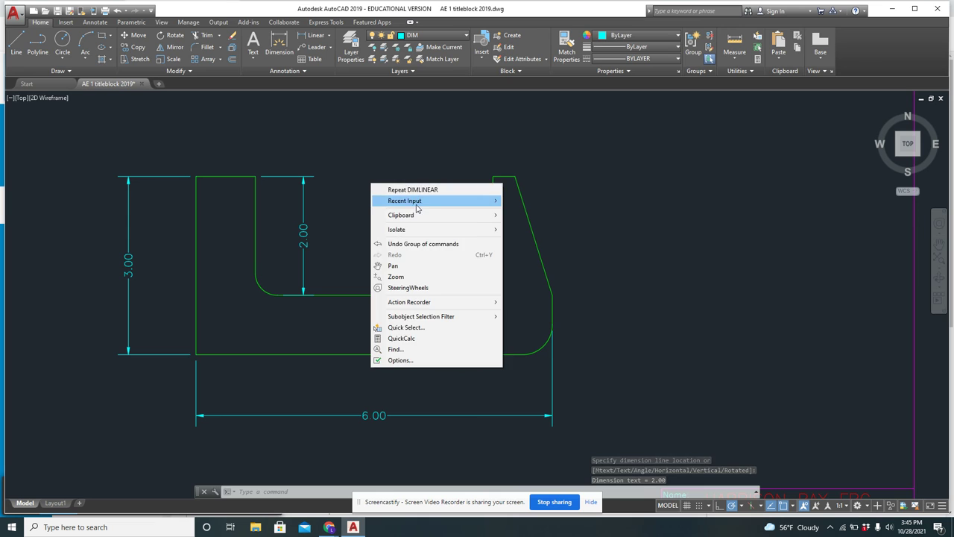
click(406, 190)
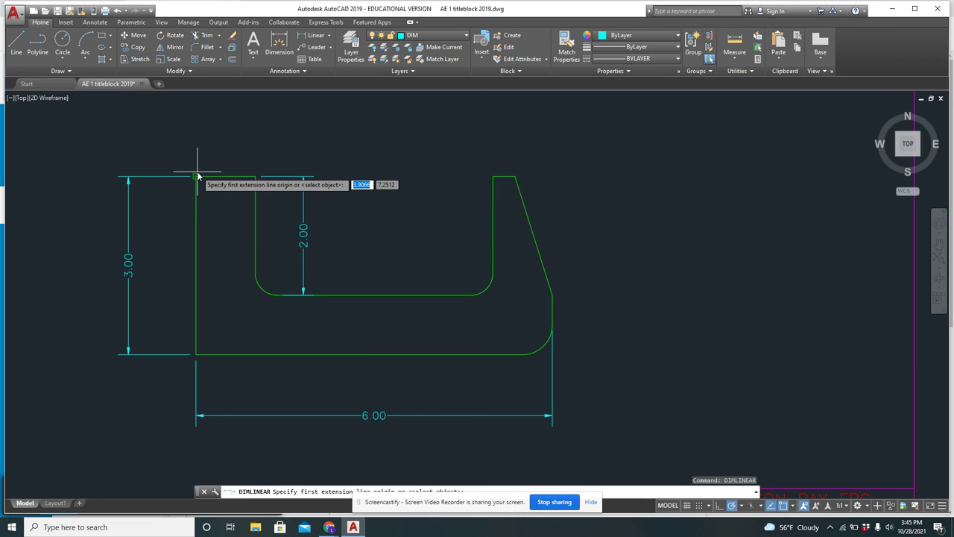
click(196, 176)
click(256, 179)
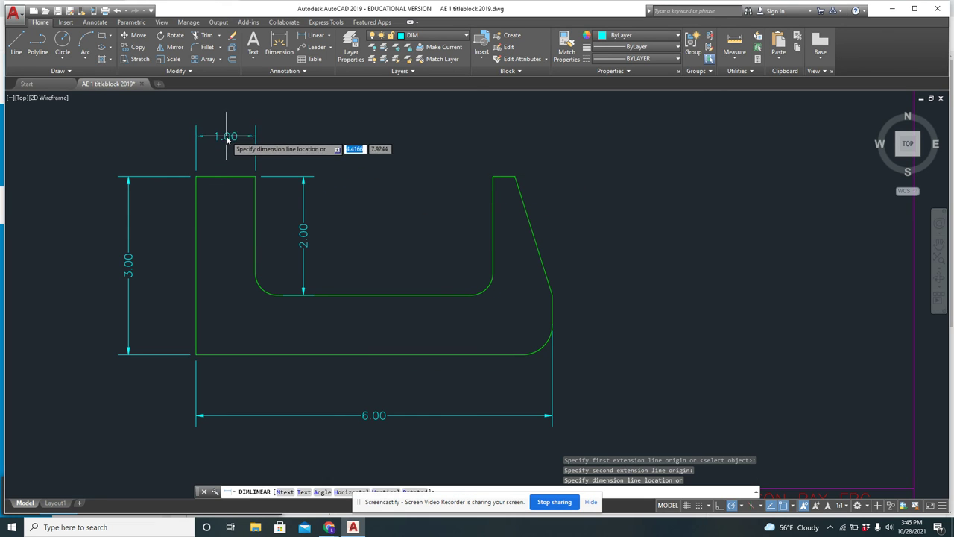
click(224, 138)
right_click(295, 154)
click(342, 160)
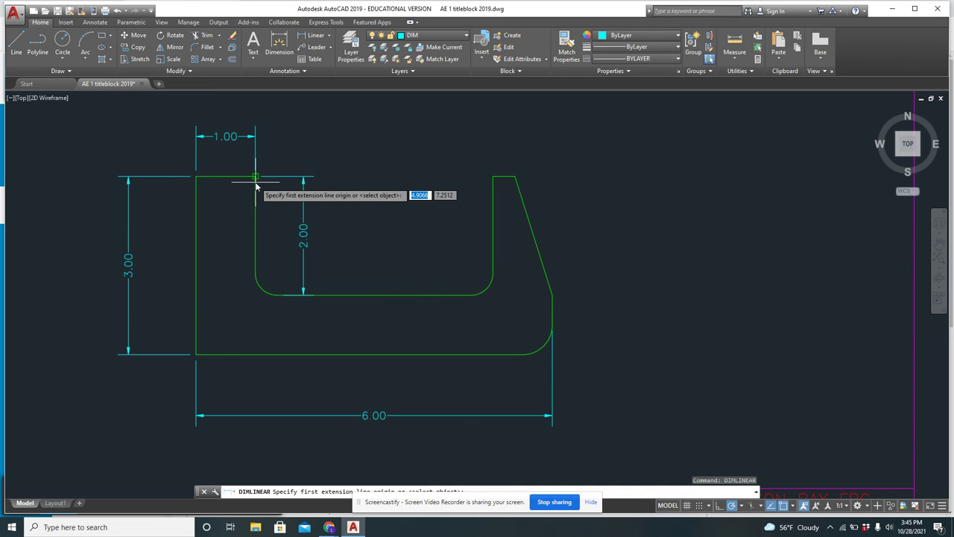
click(256, 177)
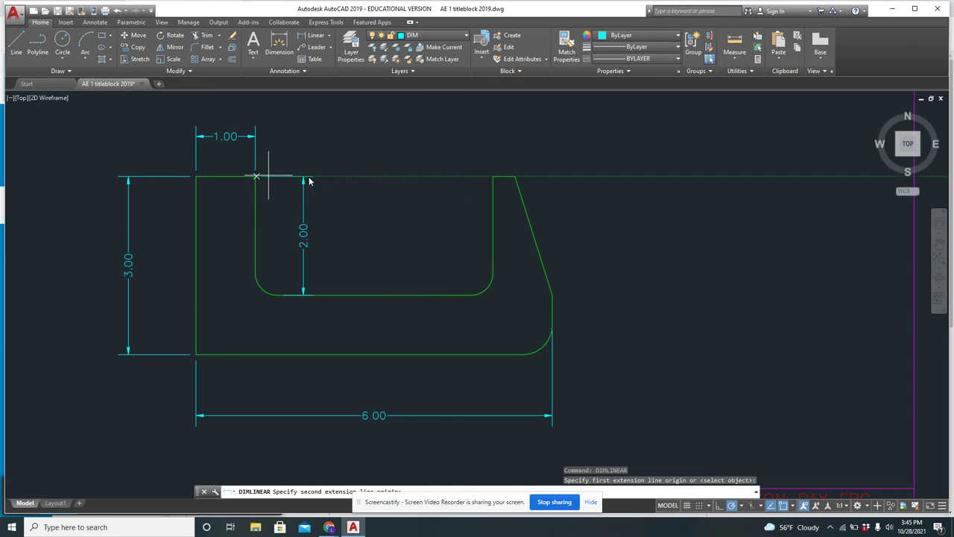
click(493, 176)
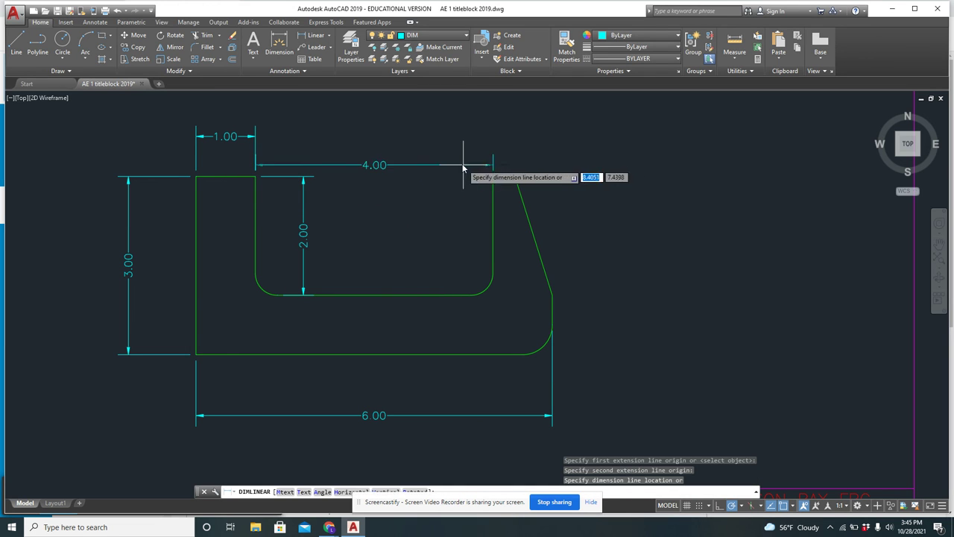
click(339, 138)
right_click(596, 173)
click(636, 180)
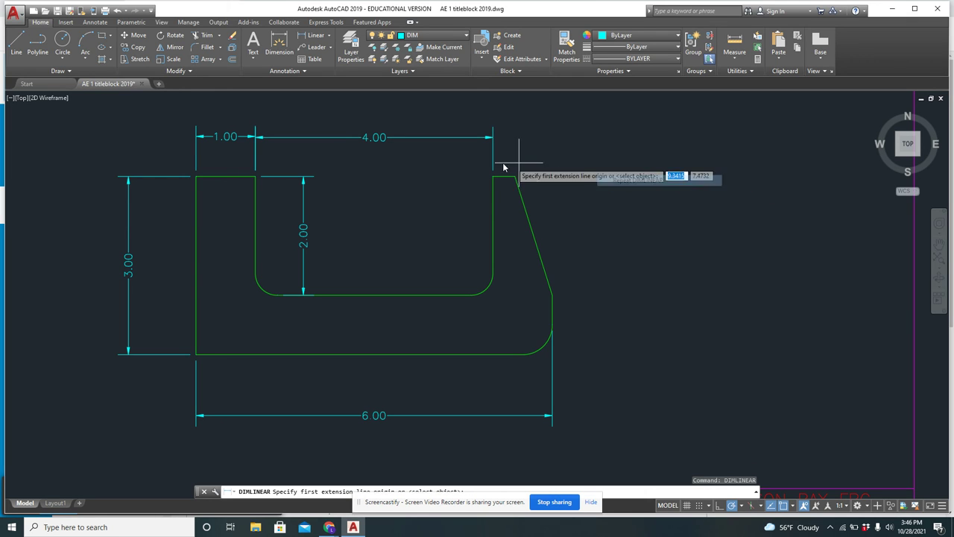
click(497, 178)
click(513, 178)
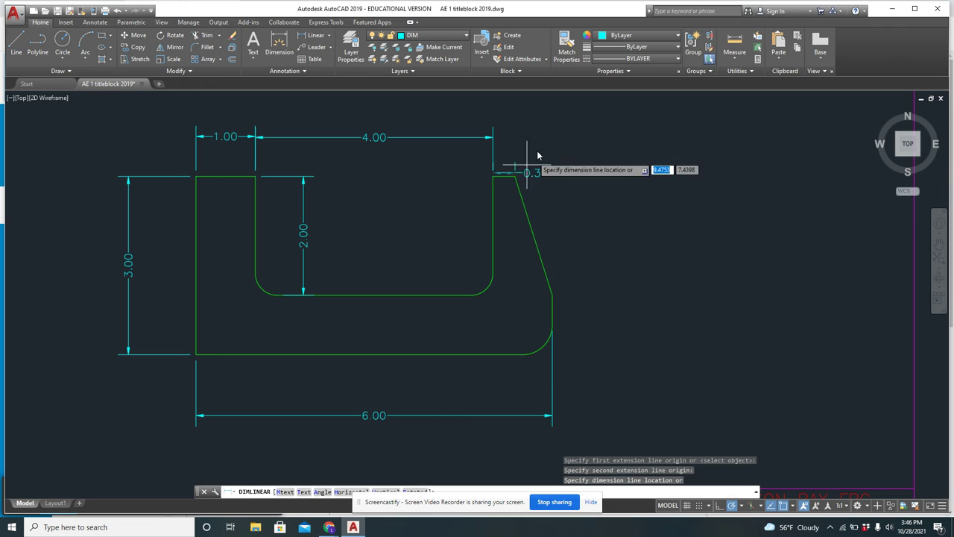
click(545, 138)
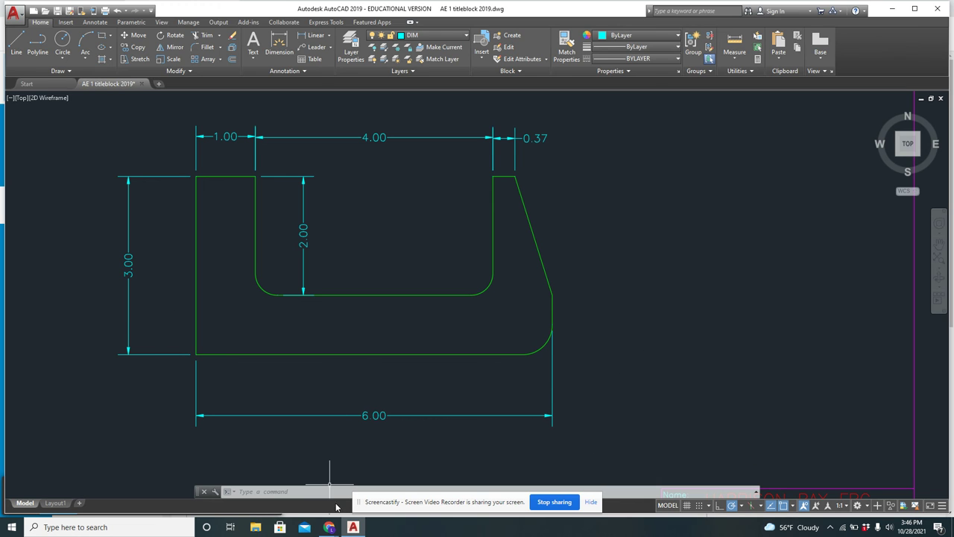
mouse_move(332, 530)
click(283, 481)
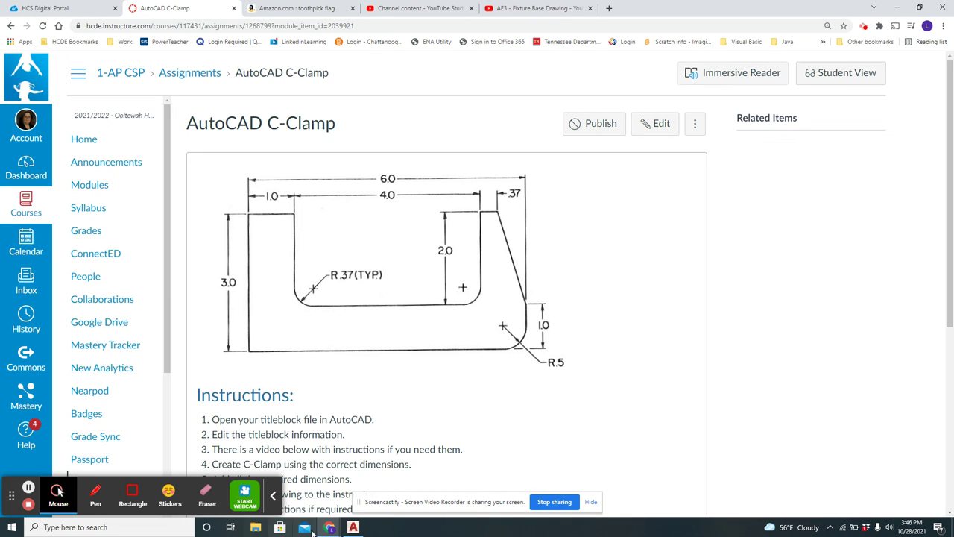
click(353, 528)
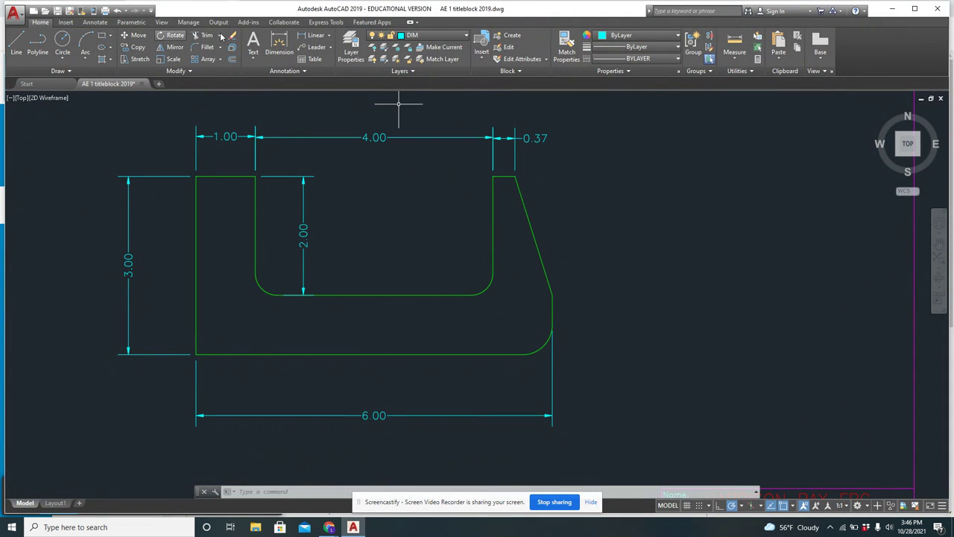
Add a vertical 1.00 linear dimension from the chamfer's lower end to the bottom edge, right of the fillet
click(316, 35)
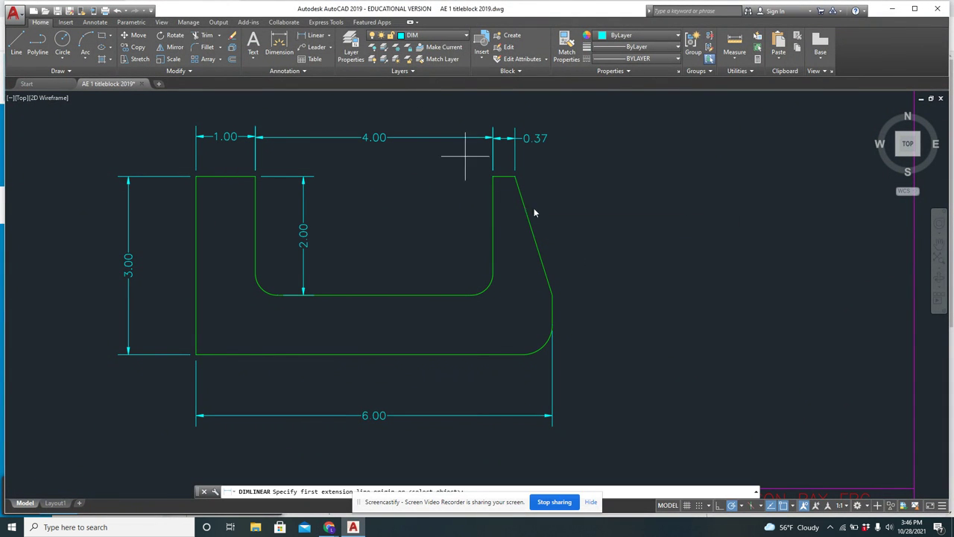
click(552, 296)
click(523, 354)
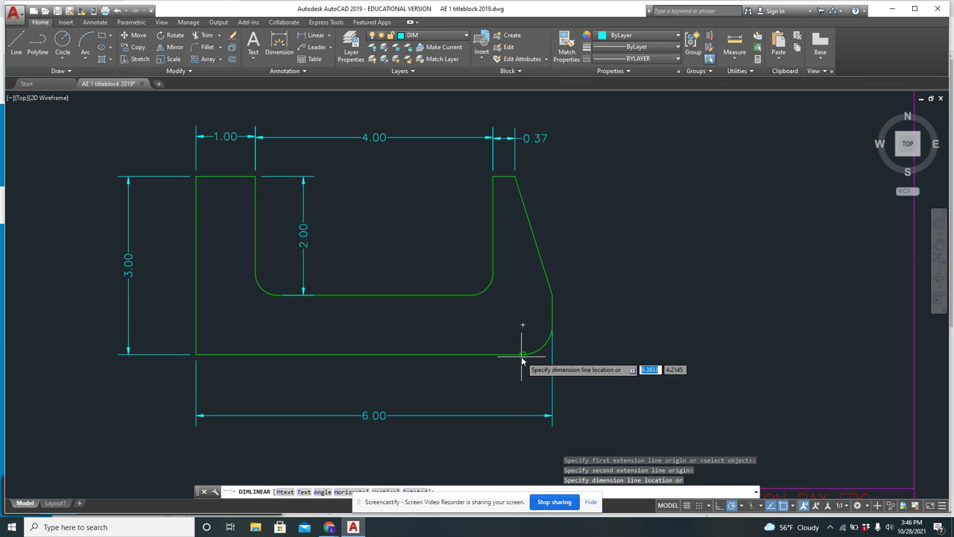
click(591, 325)
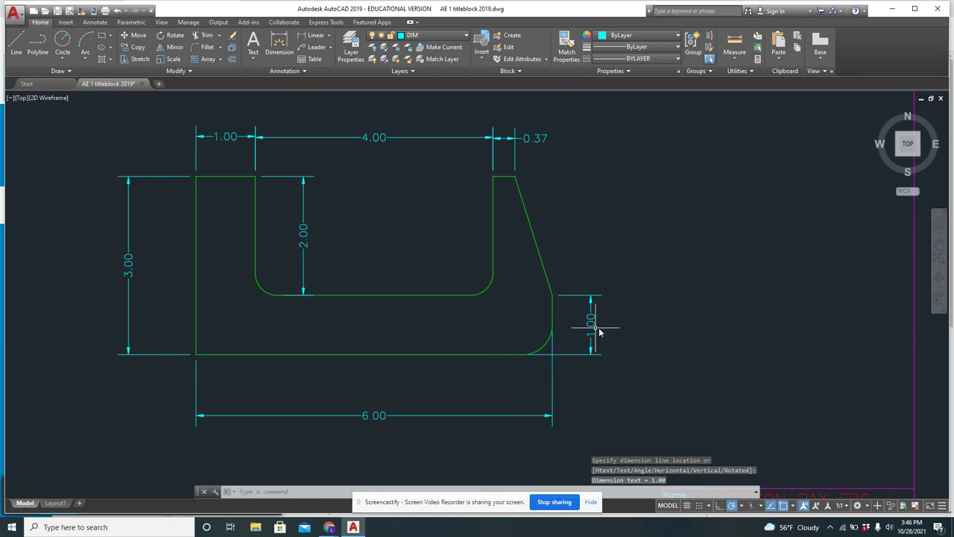
Label the large bottom-right fillet with an R0.50 radius dimension placed below and right
click(330, 40)
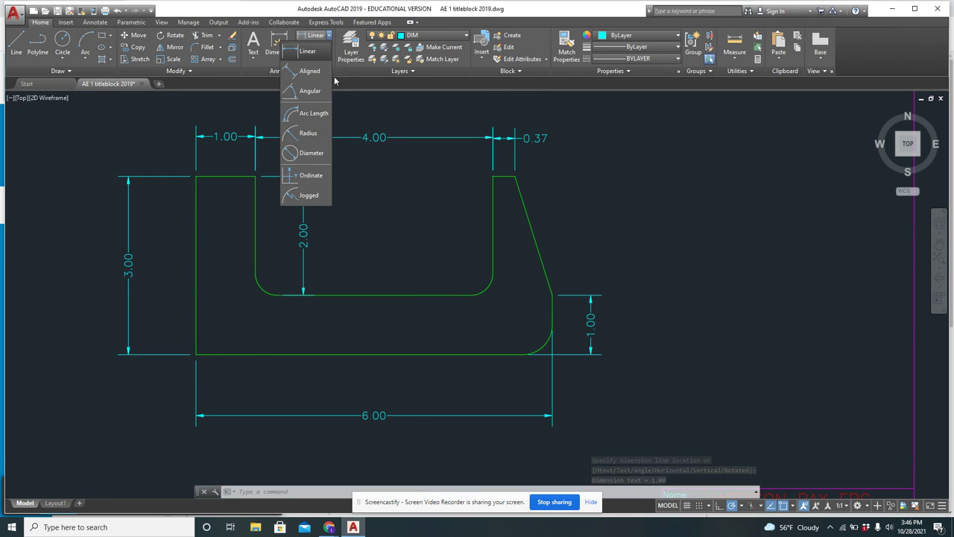
click(304, 137)
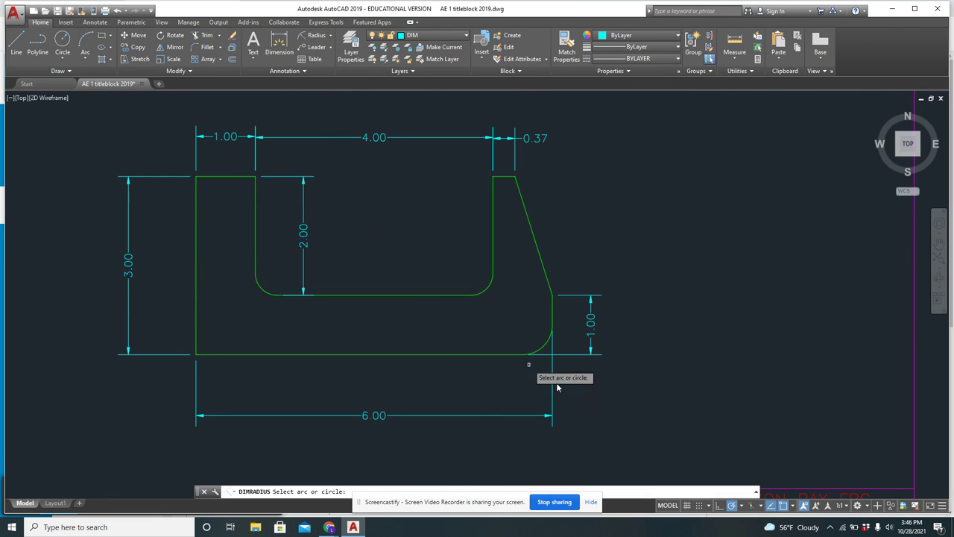
click(541, 347)
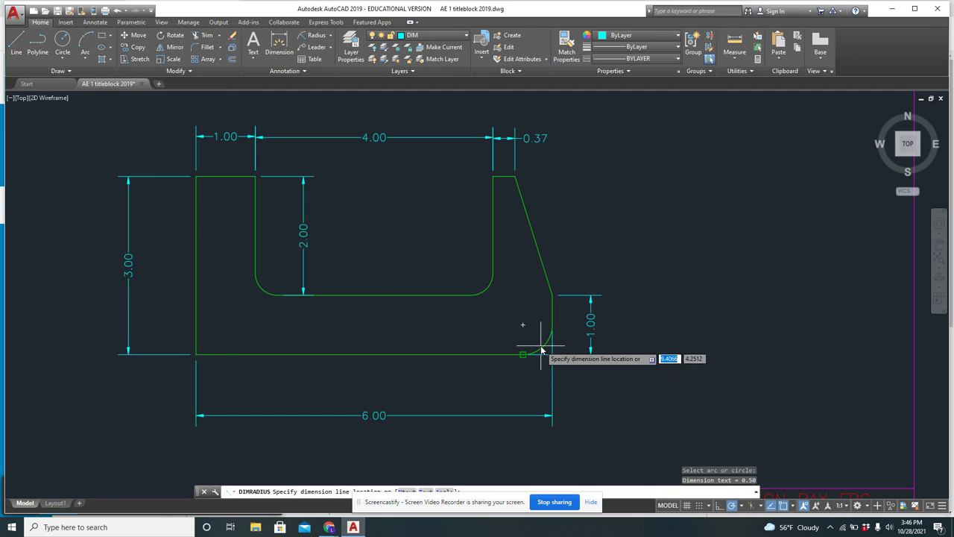
click(596, 389)
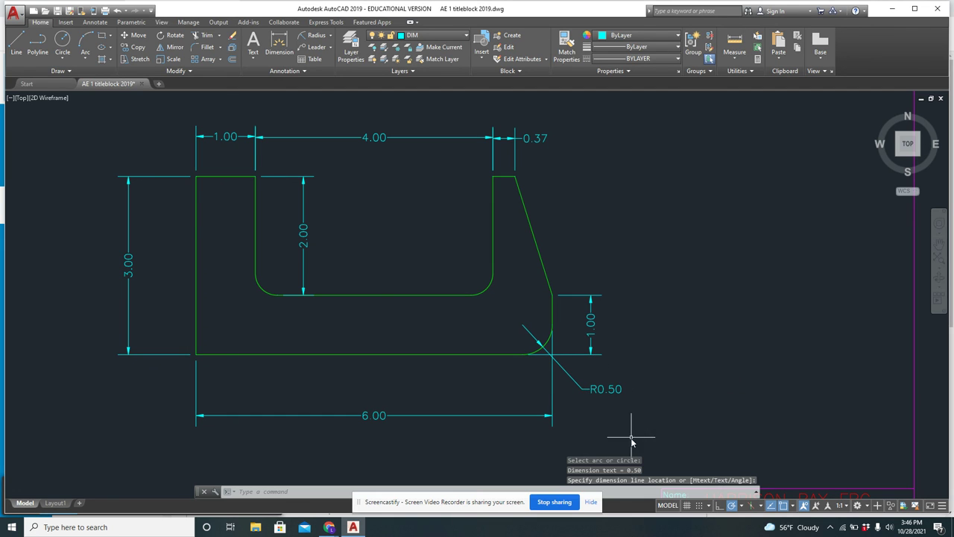
Add an R0.37 radius dimension to the inner right fillet of the opening
click(488, 292)
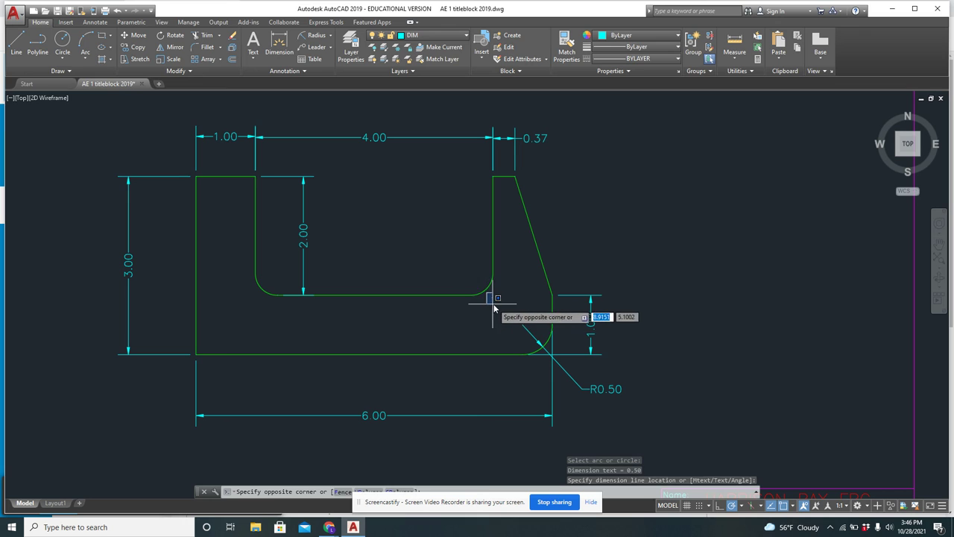
click(494, 307)
right_click(489, 290)
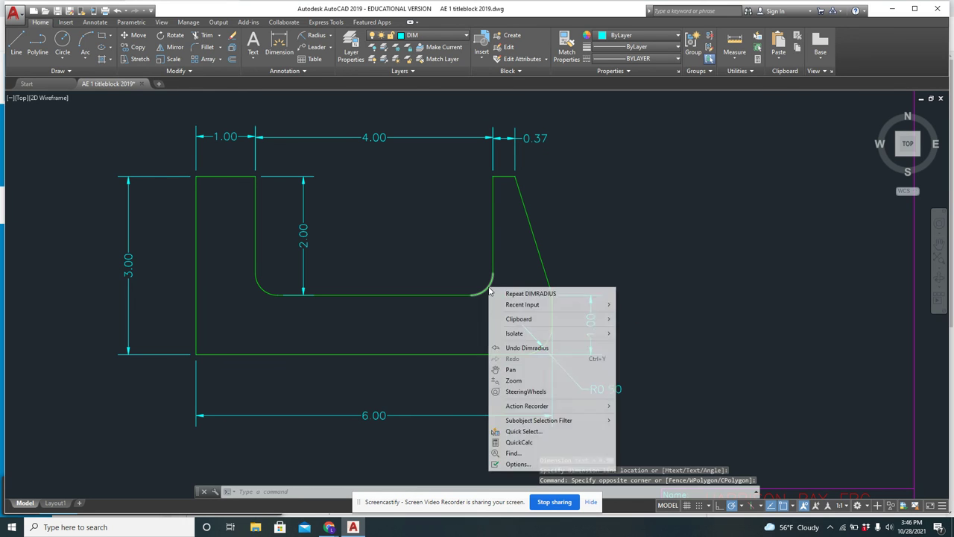
click(494, 293)
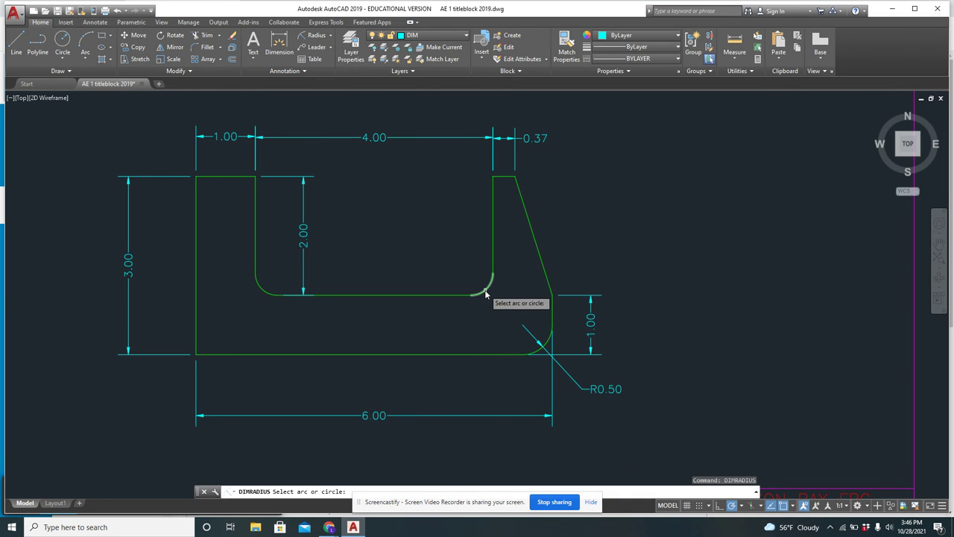
click(485, 293)
click(495, 310)
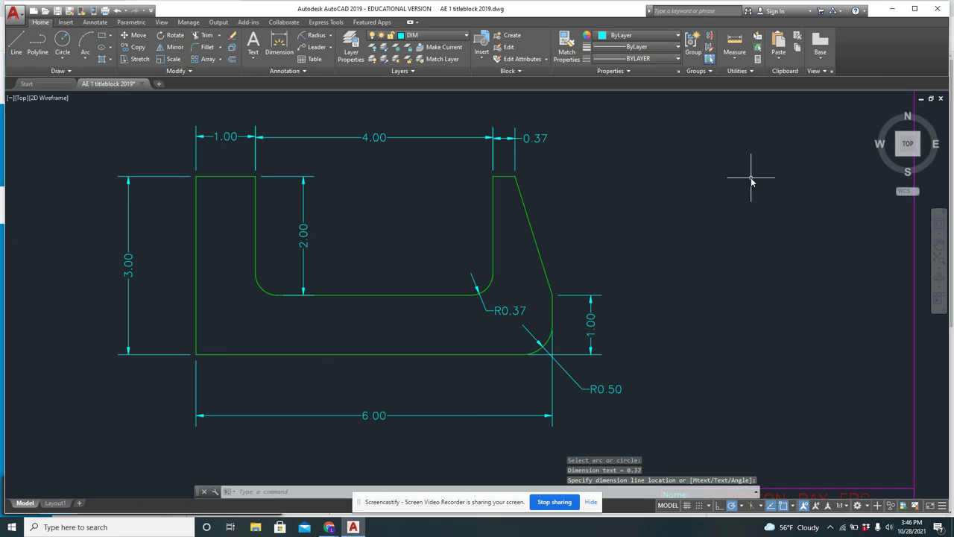